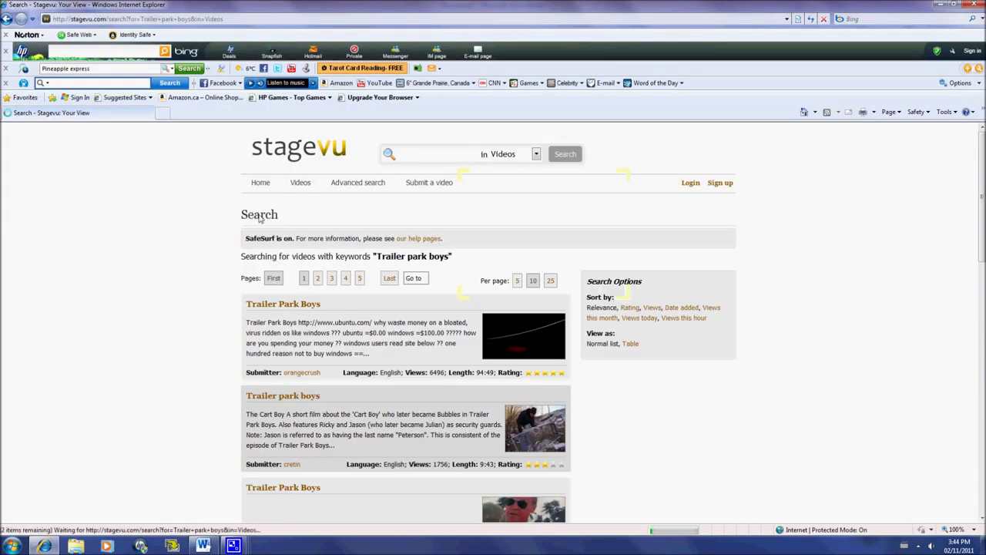
- Find "The 101's of Trailer Park Boys" in the search results and open its video page
scroll(174, 360, down, 5)
scroll(174, 361, down, 3)
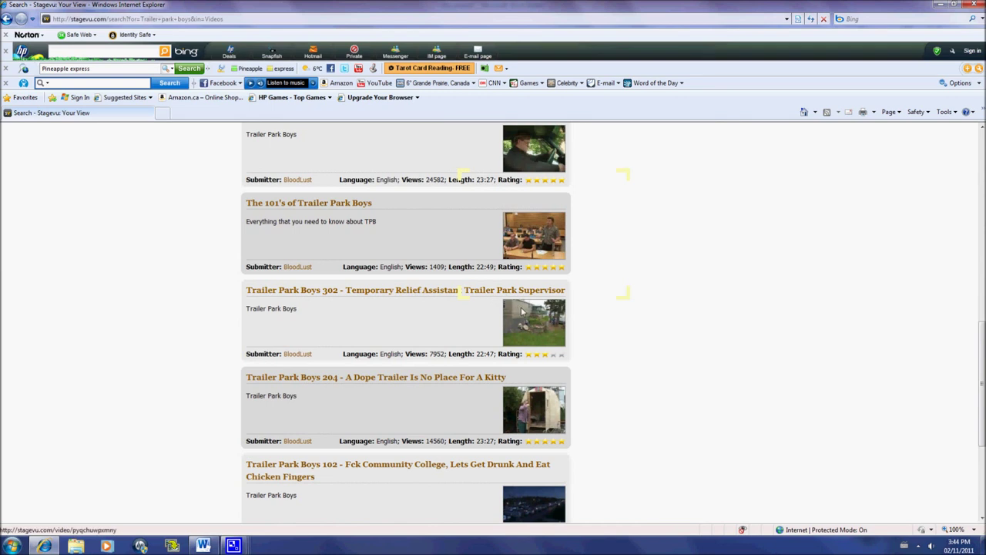
click(526, 231)
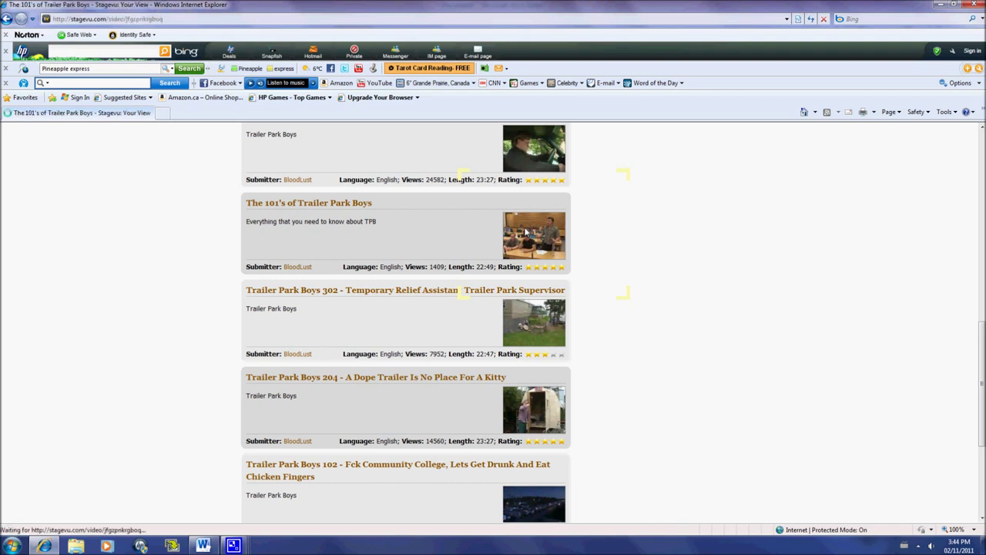
- Download the video file to the Videos library under the name "Trailer park boys 1", without replacing the existing file
scroll(132, 296, down, 1)
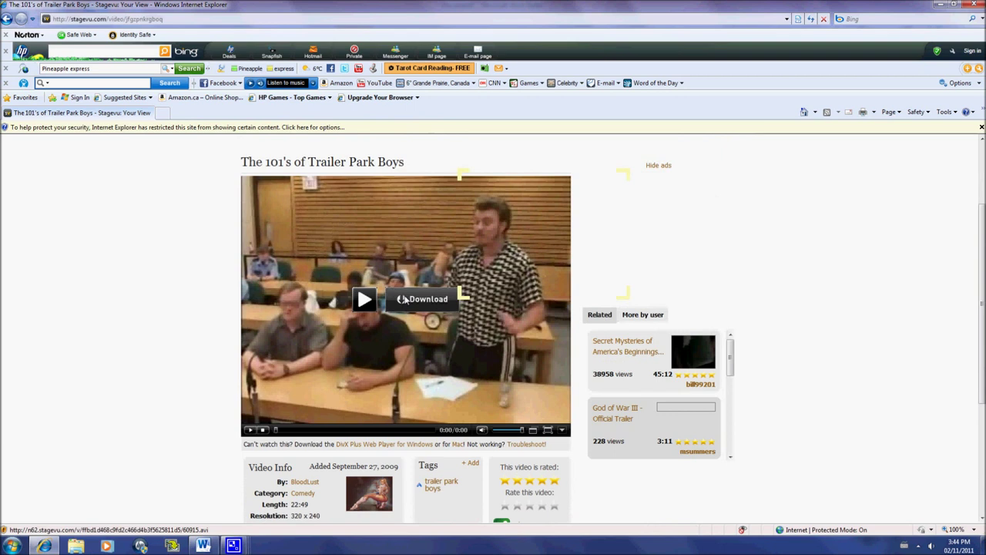
right_click(403, 300)
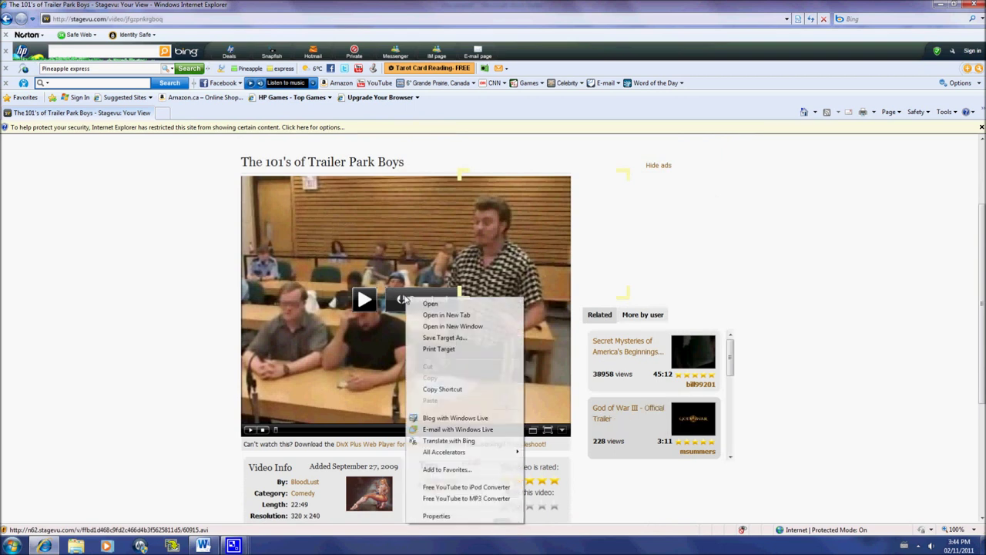
click(445, 339)
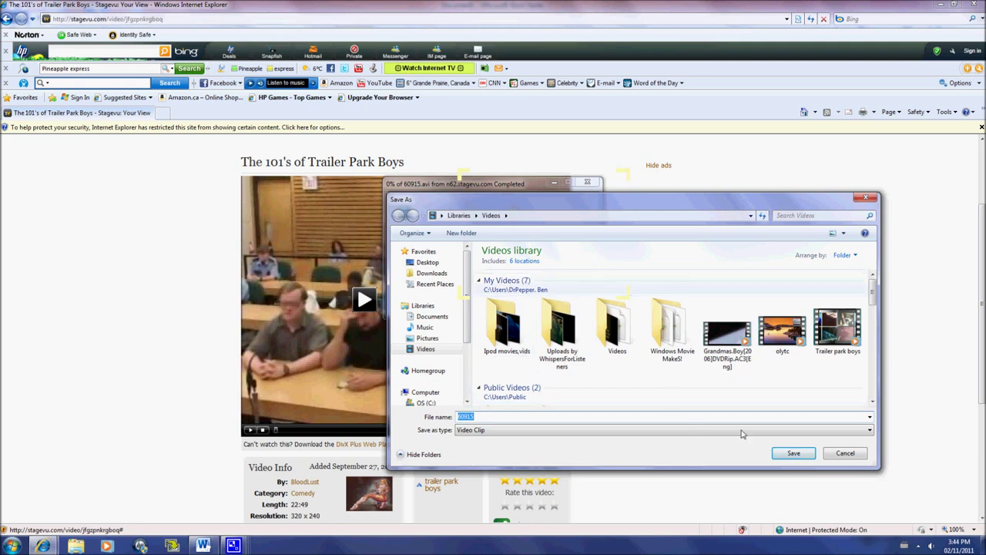
text(Trailer park boys)
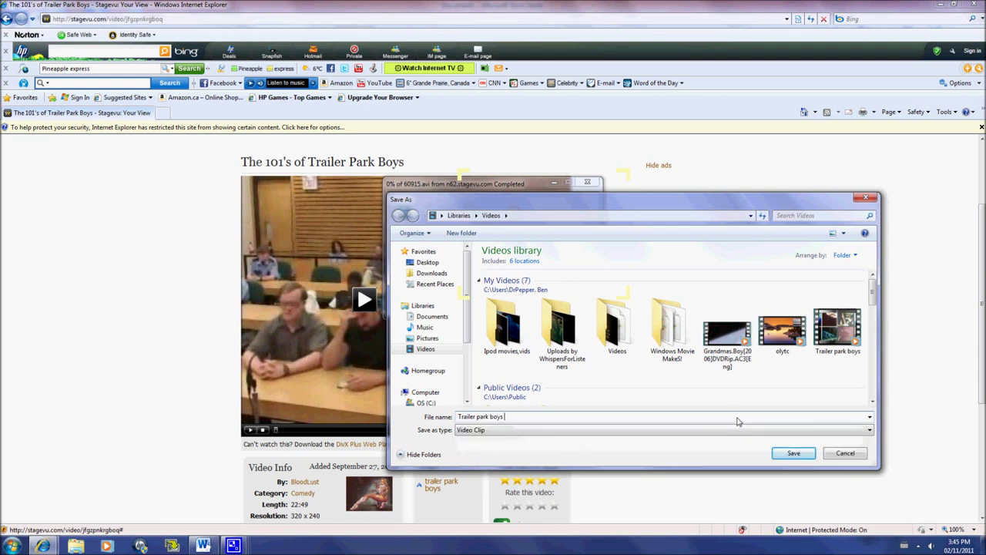
click(771, 456)
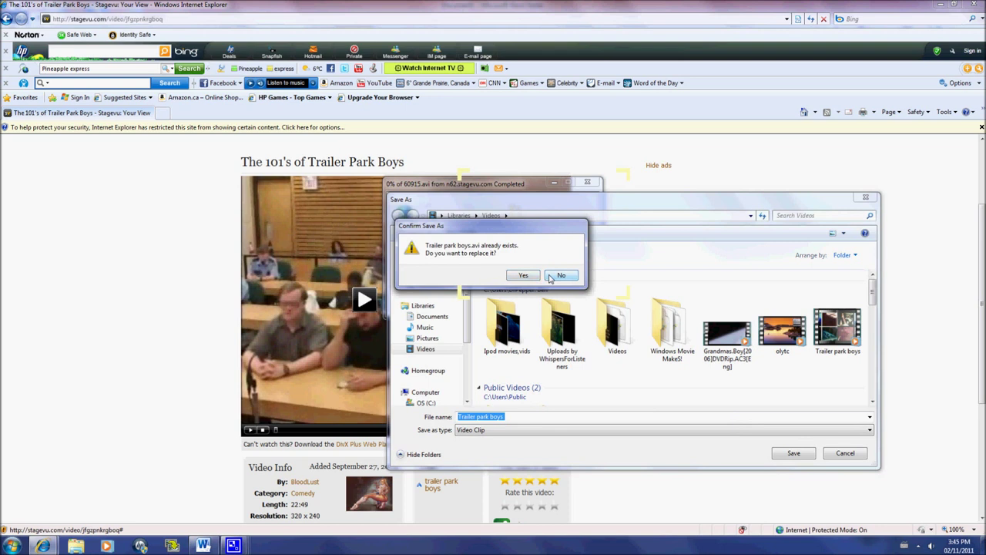
click(533, 417)
click(559, 275)
click(527, 420)
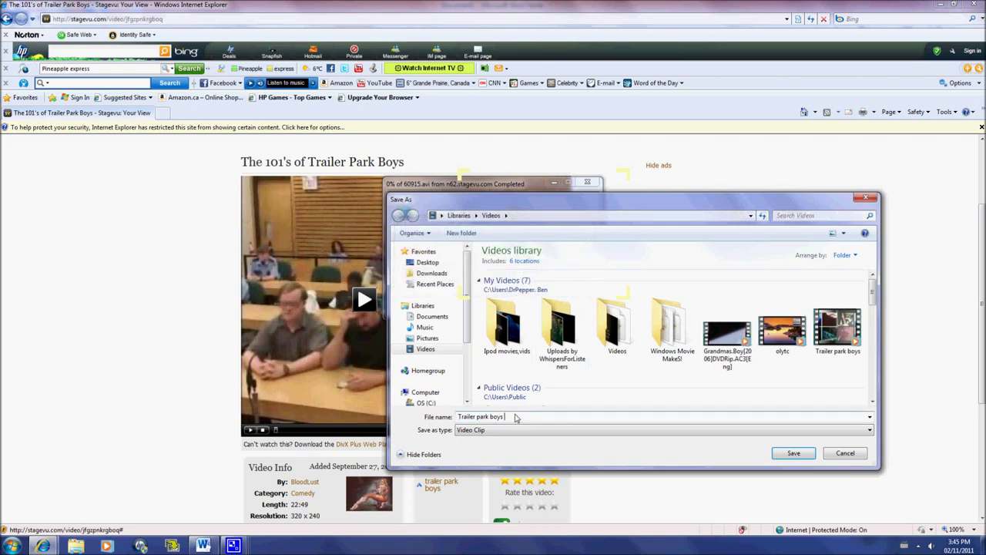
click(775, 454)
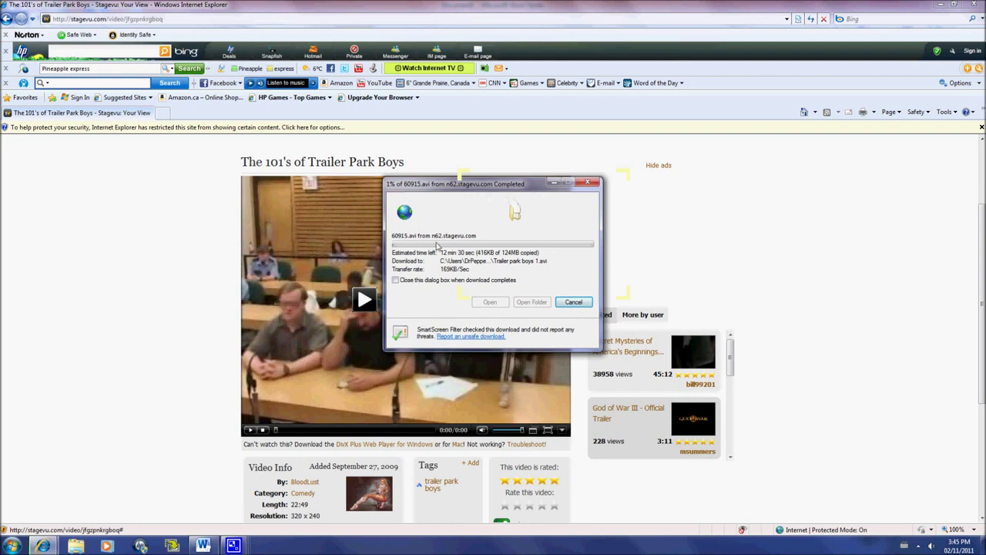
- Minimize the download progress and browser windows and highlight the 4th instruction, "Next open the converter", in the Word document
click(554, 185)
click(982, 4)
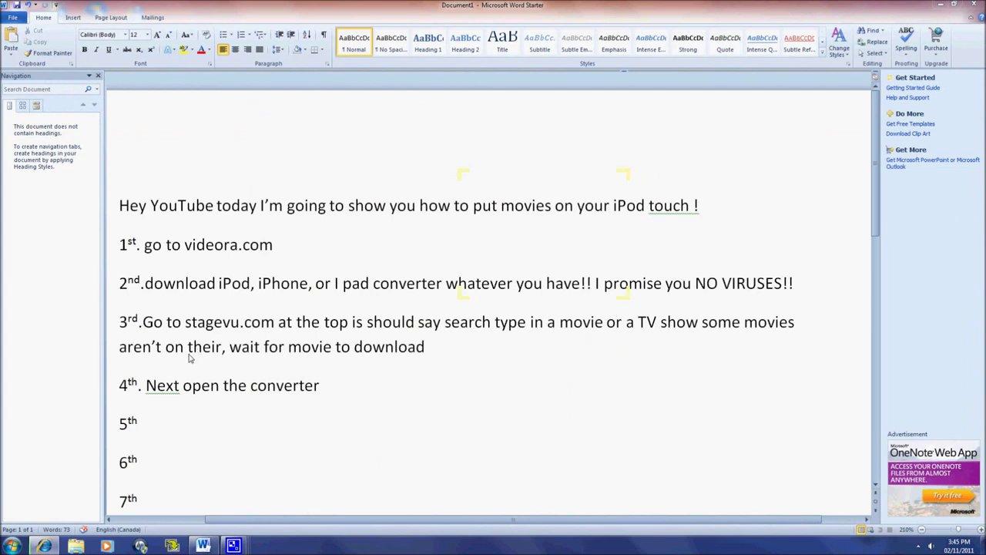
drag(149, 391, 295, 394)
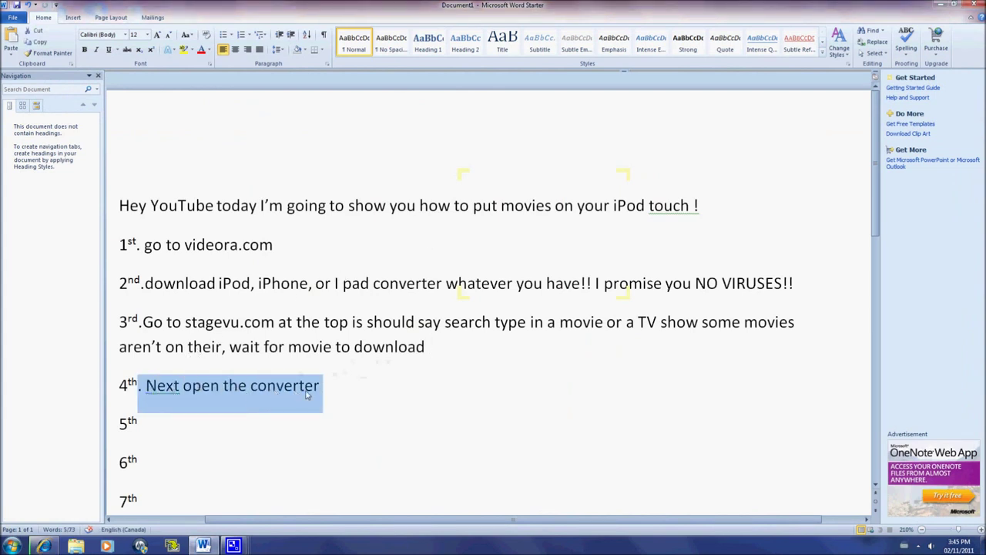
click(336, 393)
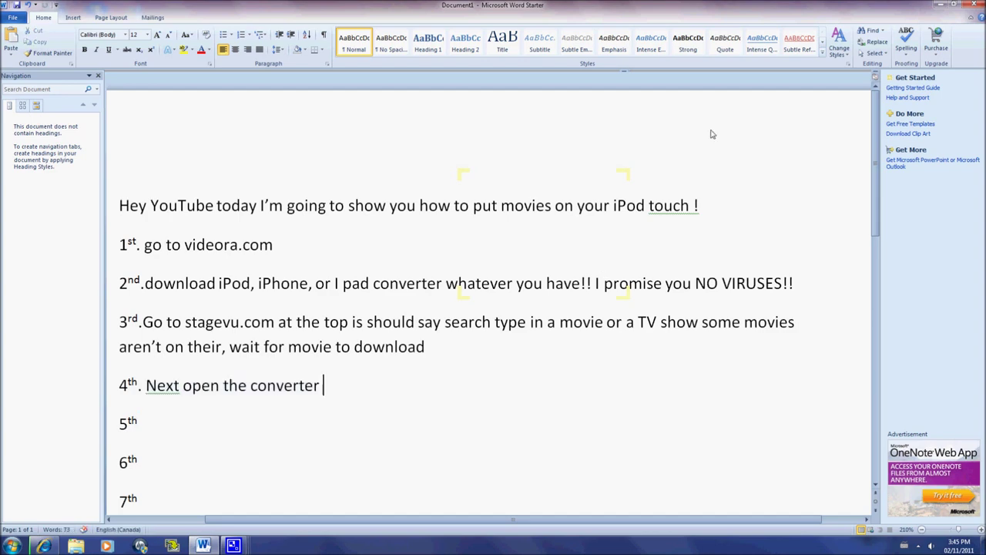
- Minimize the document, launch Videora iPod touch Converter from its desktop shortcut, and reposition the converter window
click(936, 5)
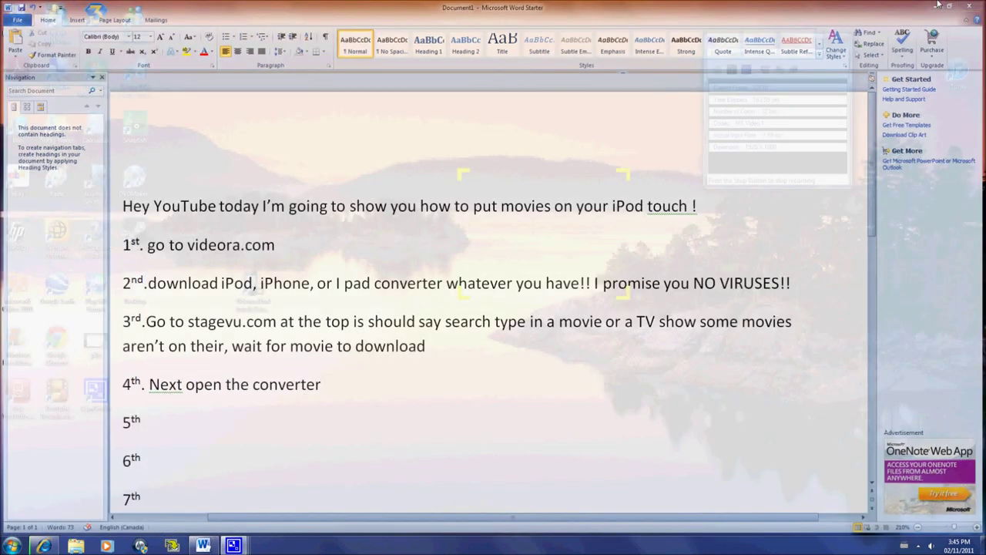
drag(259, 303, 266, 209)
right_click(261, 204)
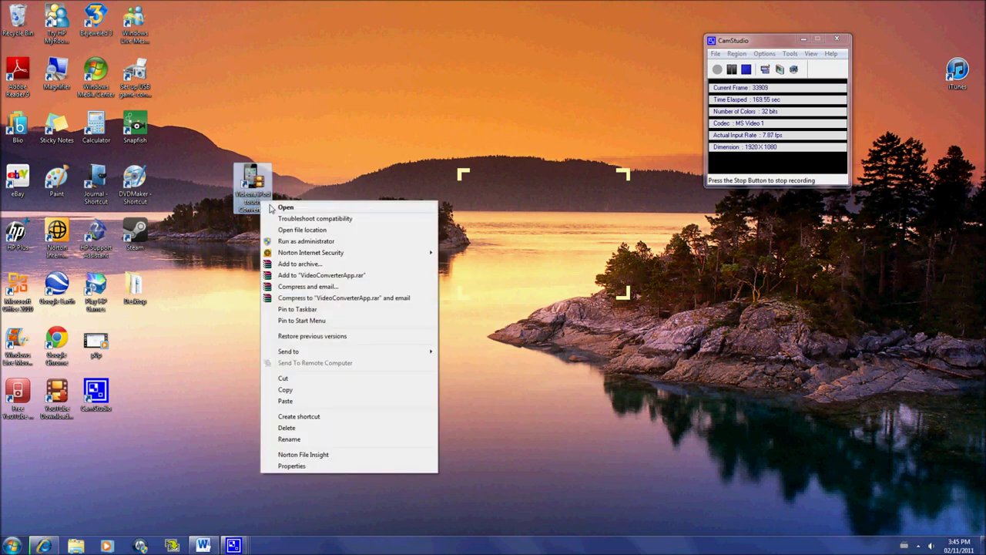
click(281, 207)
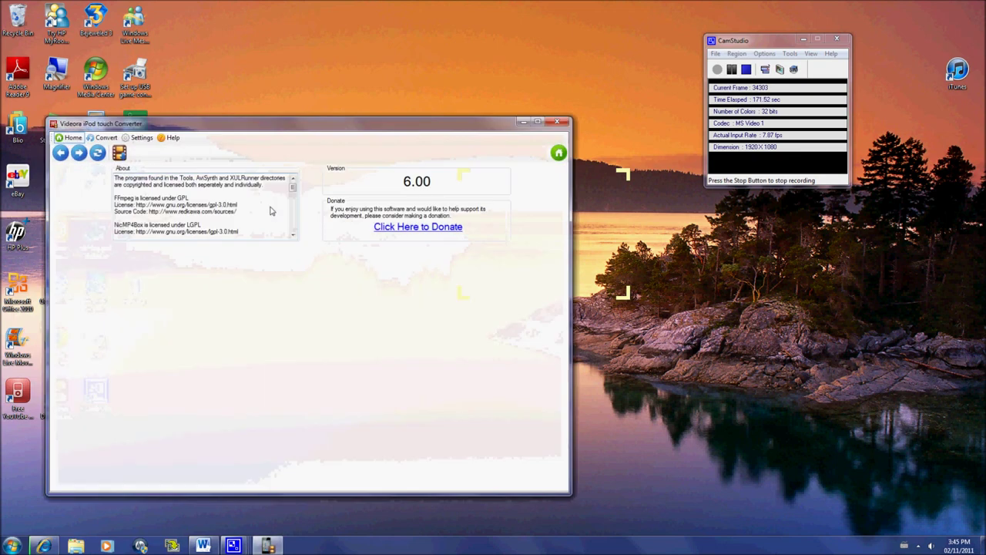
drag(210, 121, 364, 52)
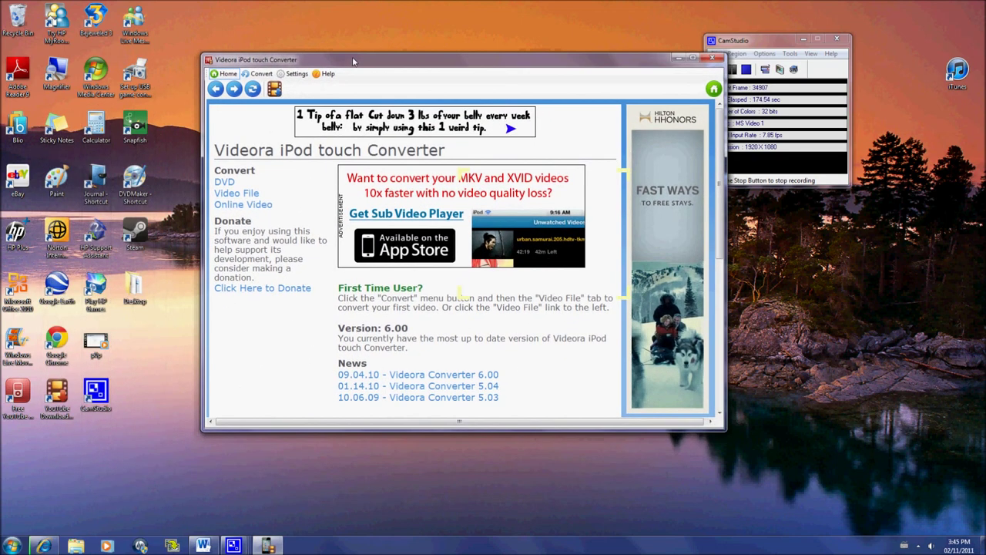
- Start a video file conversion in Normal Mode and view the Videos library in the file selection dialog without choosing a file
click(247, 73)
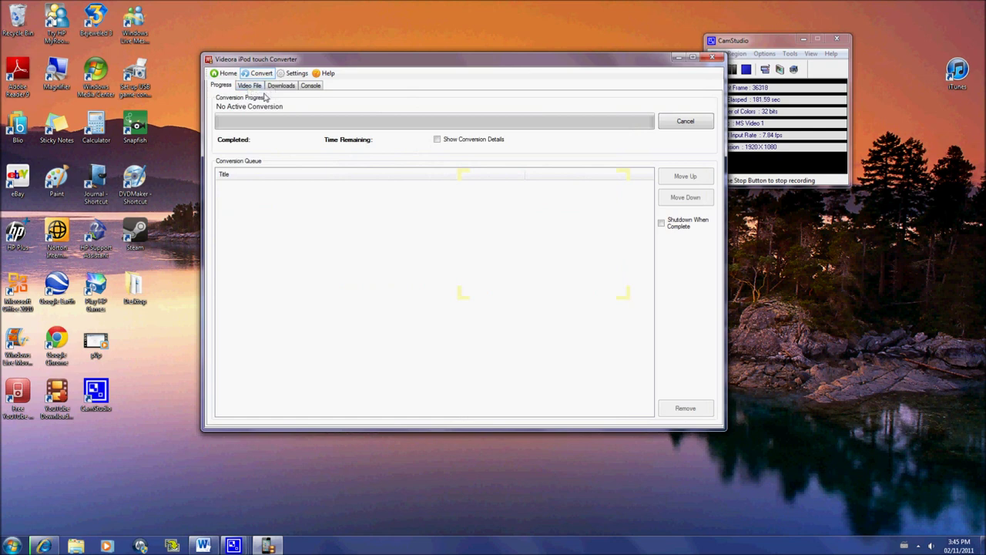
click(249, 86)
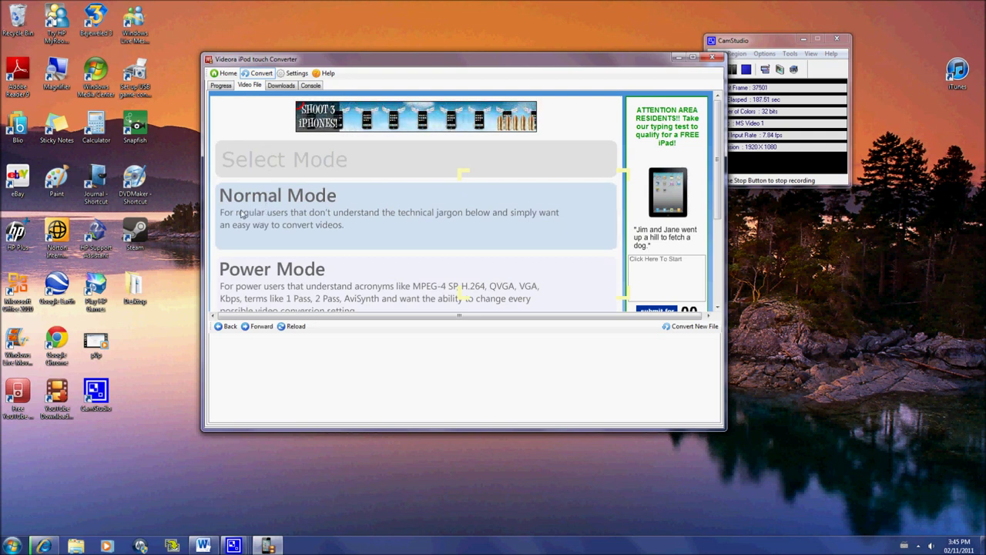
click(289, 221)
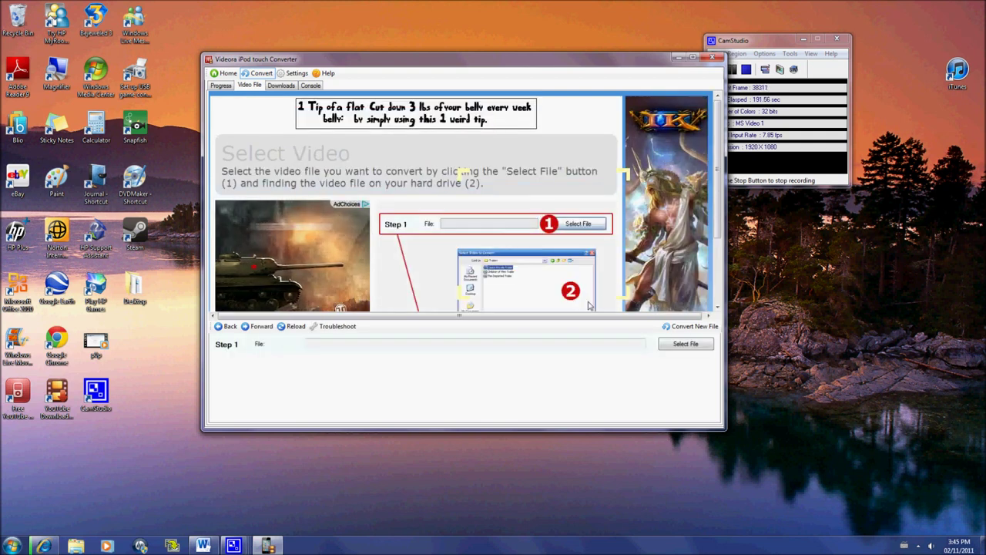
click(685, 347)
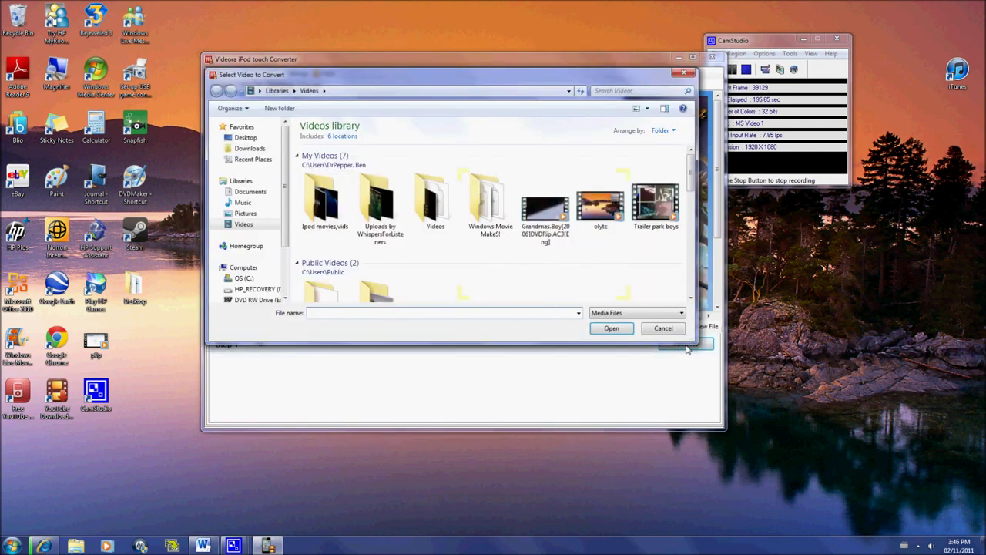
click(684, 72)
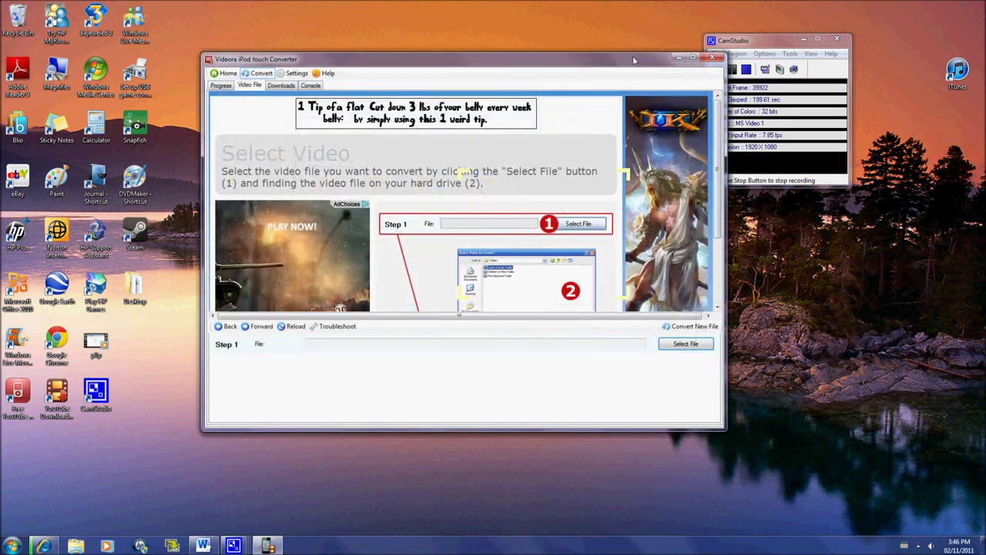
- Rearrange the converter and download progress windows to monitor the 60915.avi download
drag(554, 64, 439, 40)
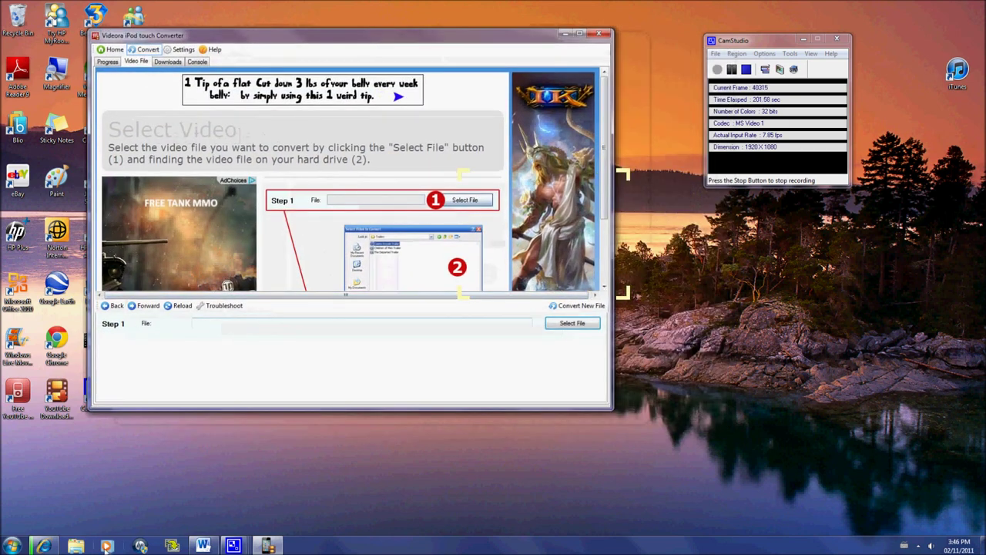
drag(526, 184, 525, 85)
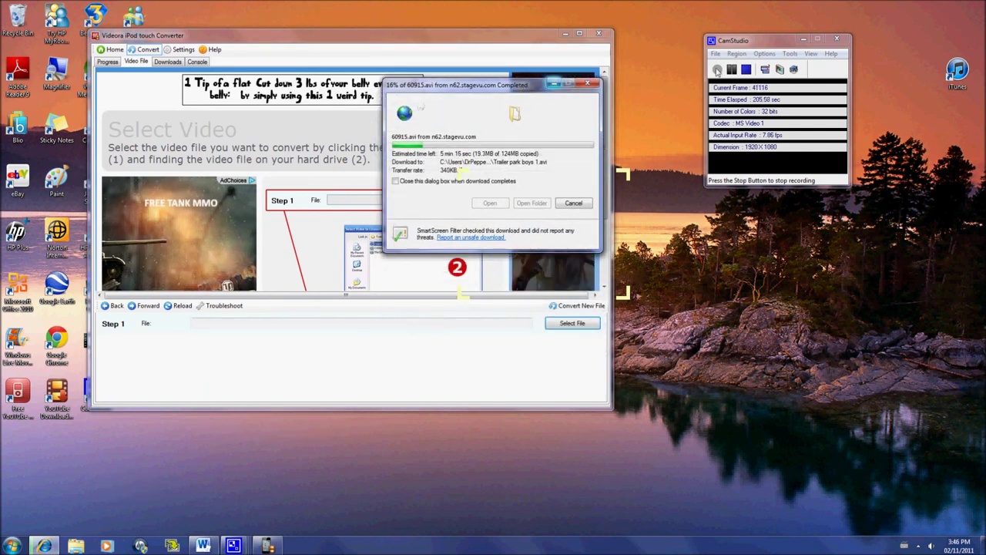
click(731, 70)
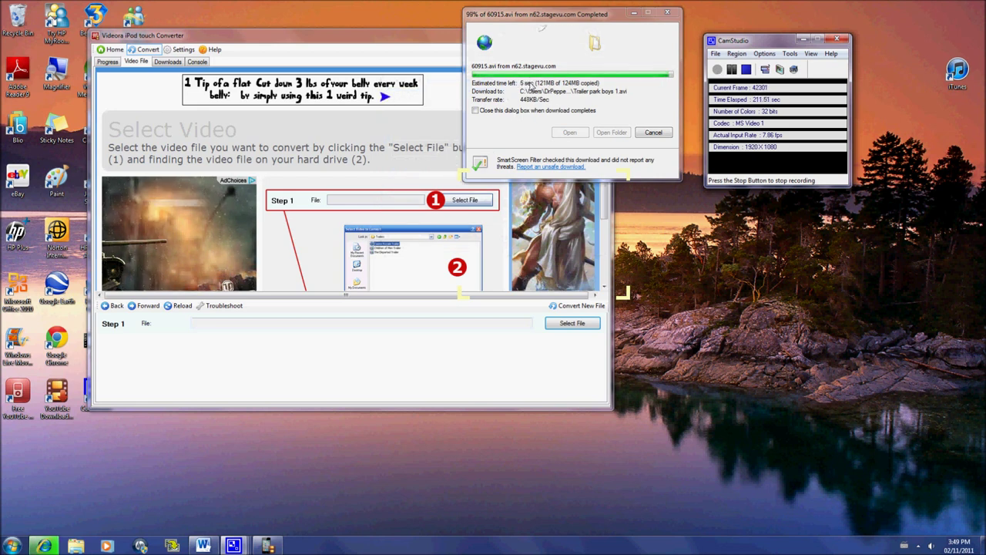
drag(536, 25, 547, 61)
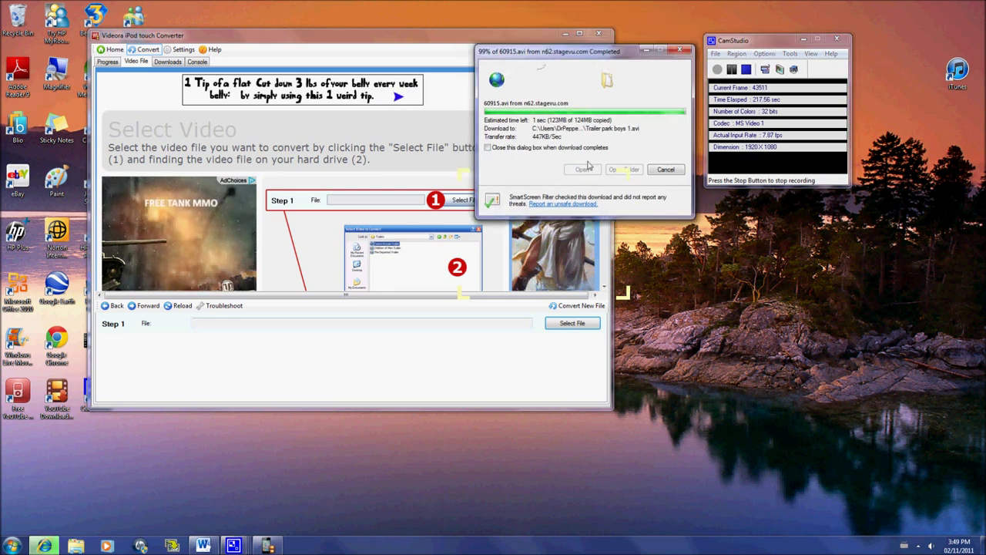
drag(570, 56, 402, 77)
- Open the downloaded Trailer park boys 1 video in the media player, skip ahead to check playback, and close the player
click(415, 191)
click(543, 322)
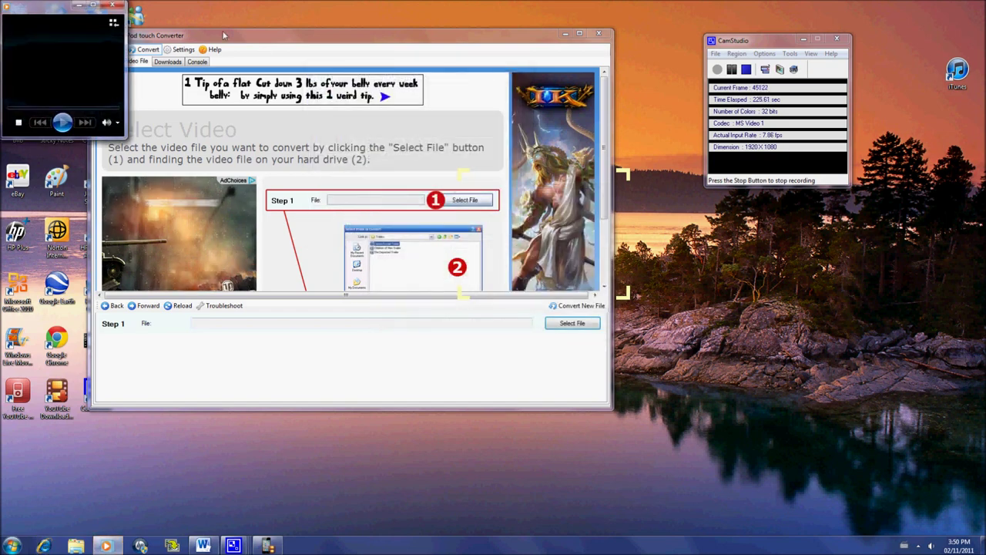
drag(85, 43, 368, 140)
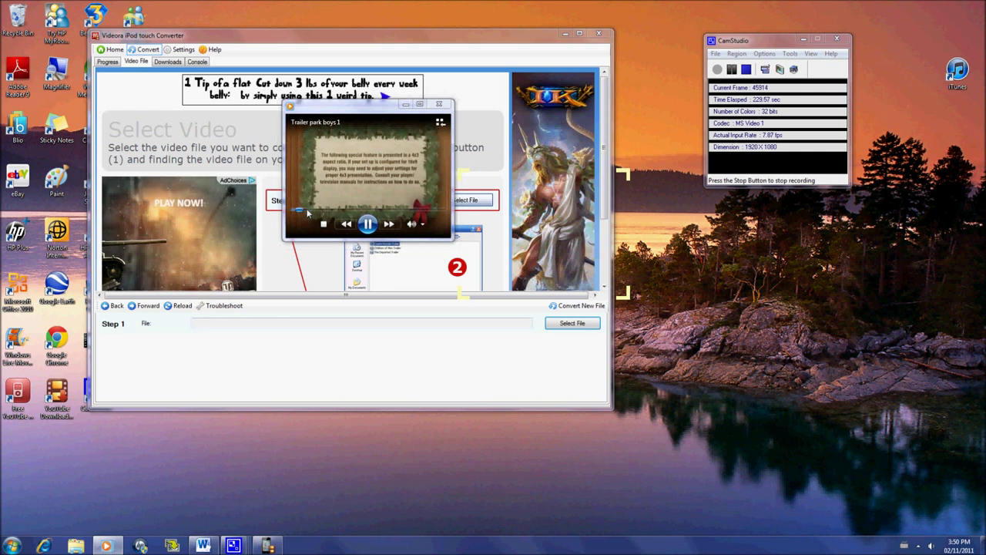
click(308, 212)
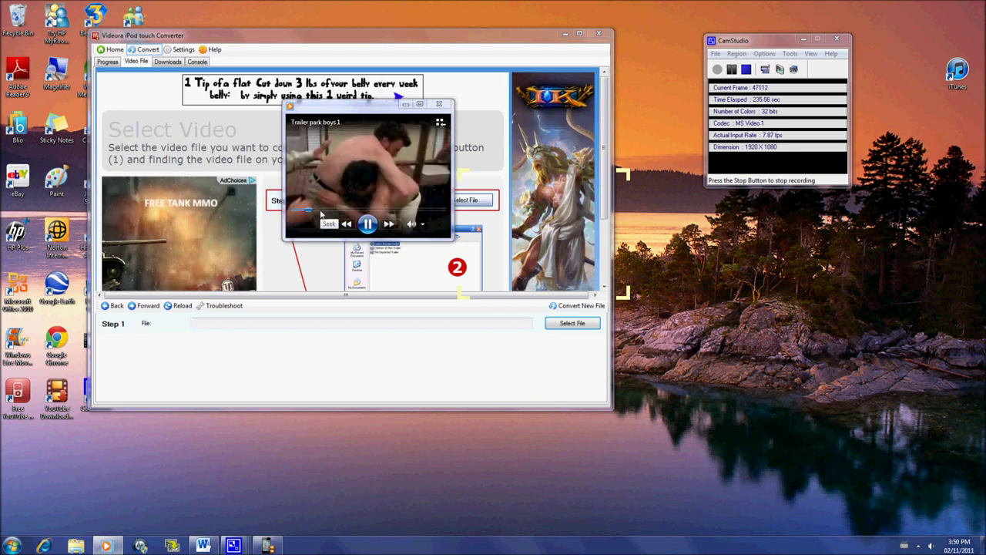
click(445, 107)
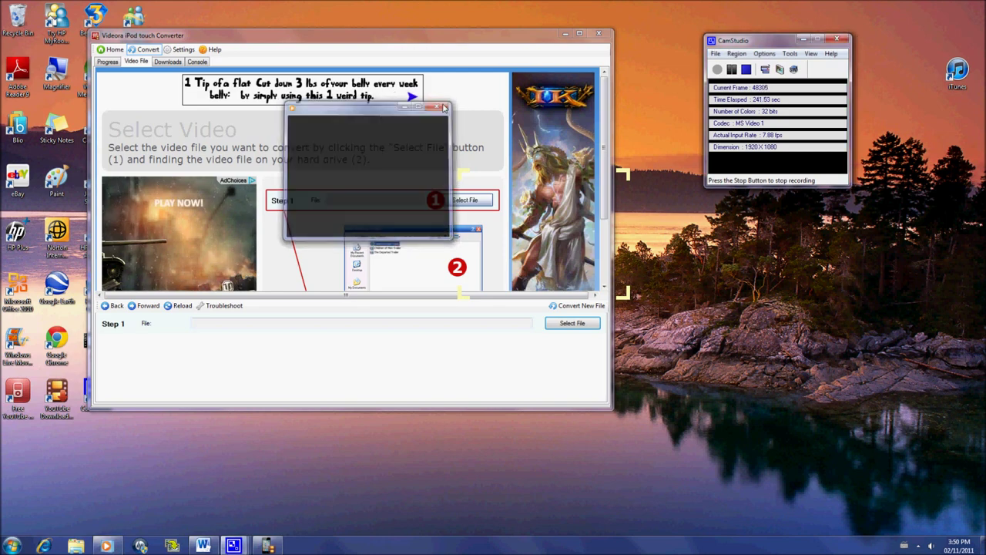
- Shift the converter window upward and open the Videos library in Windows Explorer
drag(512, 36, 520, 21)
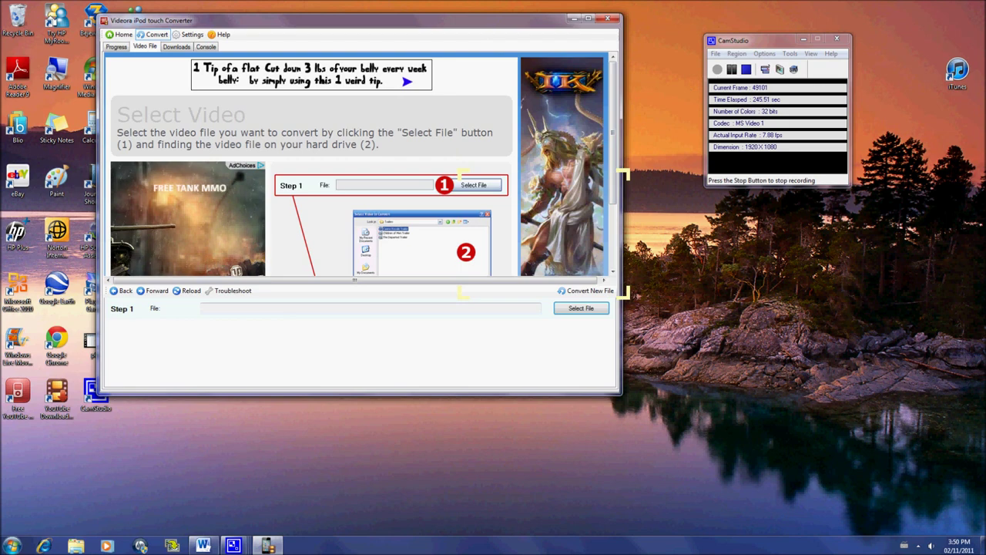
click(76, 545)
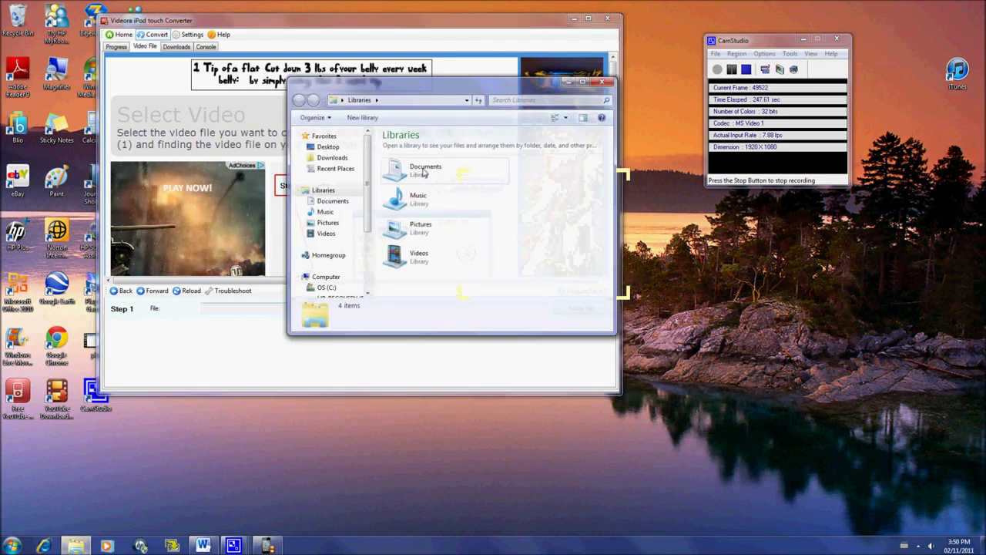
click(324, 234)
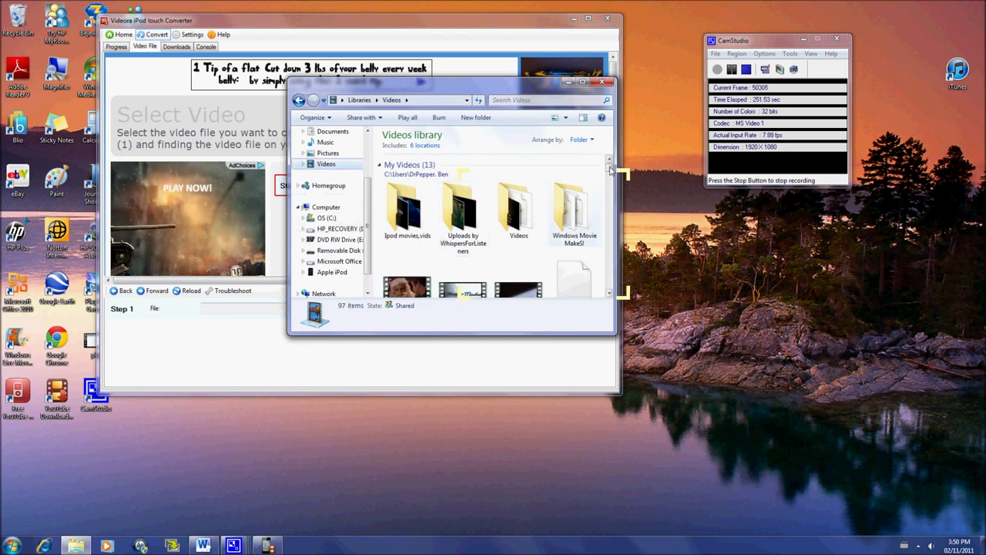
- Switch to the Word instructions, set the font size on the fifth line to 22, test it with "sdfg" and delete the text
click(202, 546)
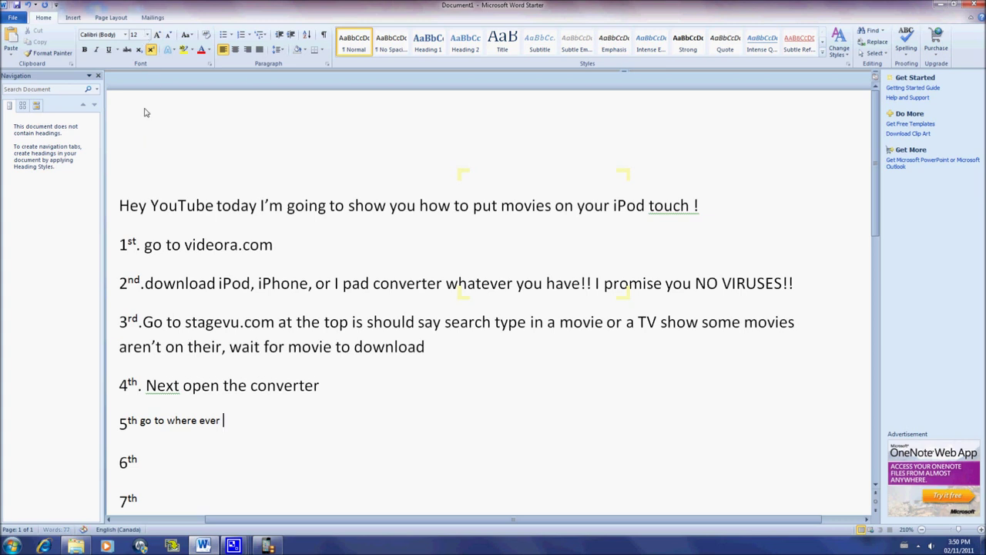
click(146, 34)
click(138, 100)
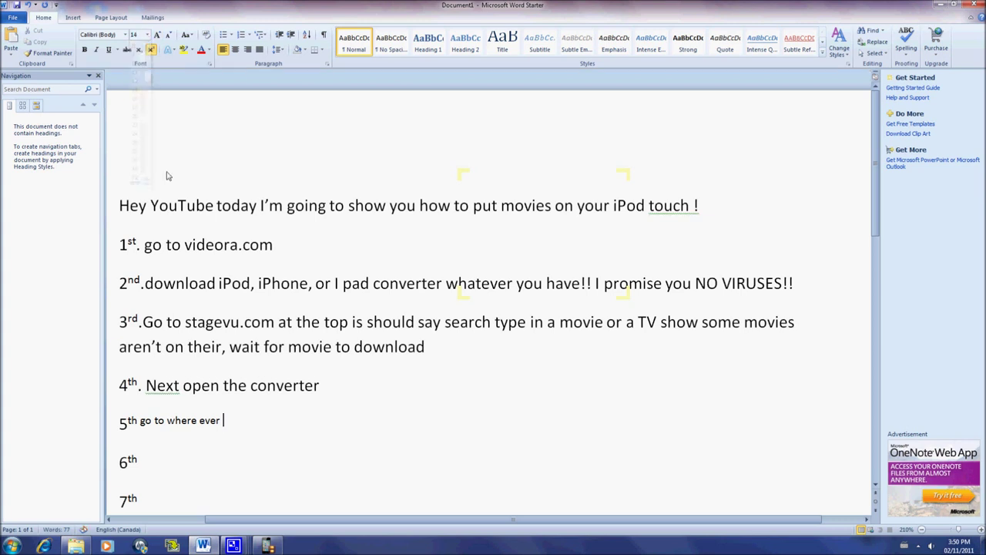
click(147, 35)
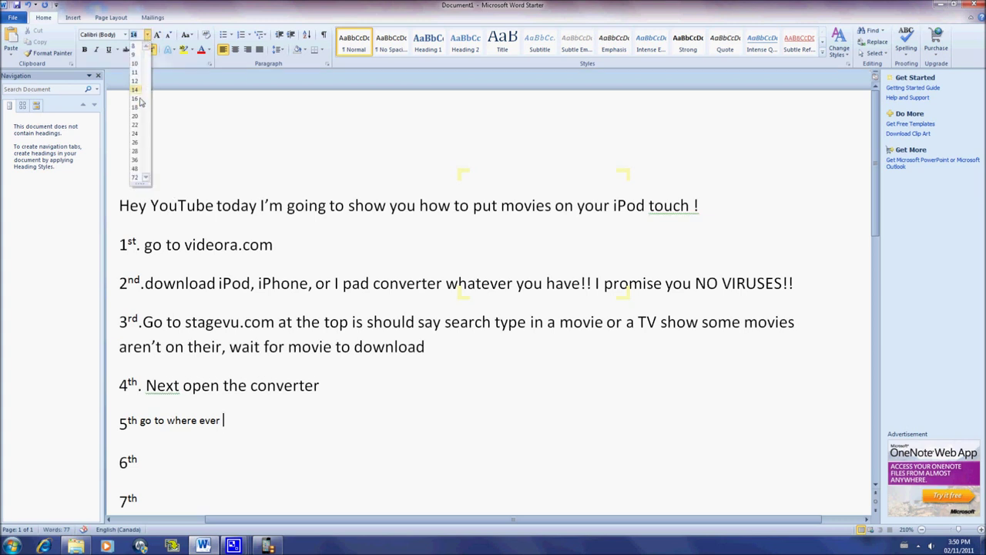
click(139, 137)
text(sdfg)
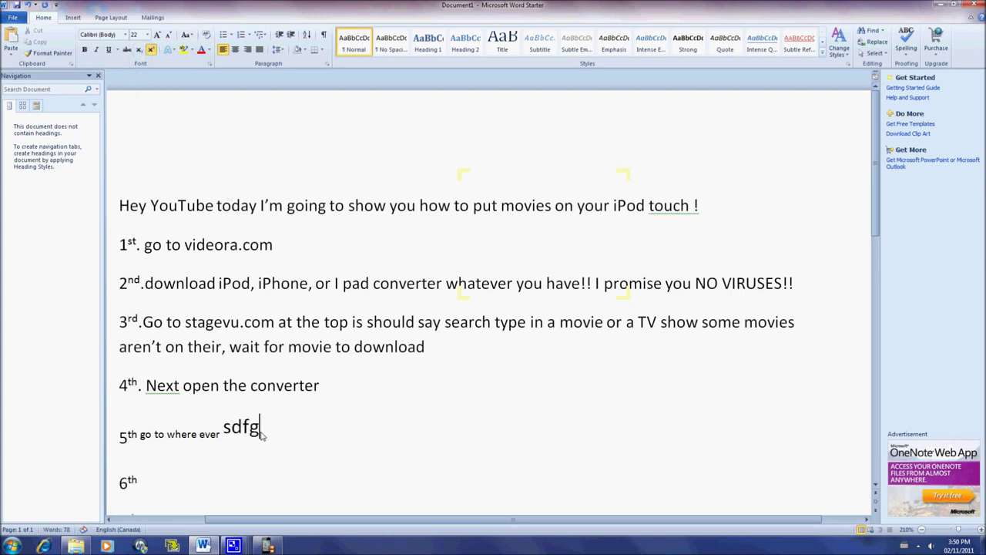
key(BackSpace)
key(BackSpace)
key(BackSpace)
key(BackSpace)
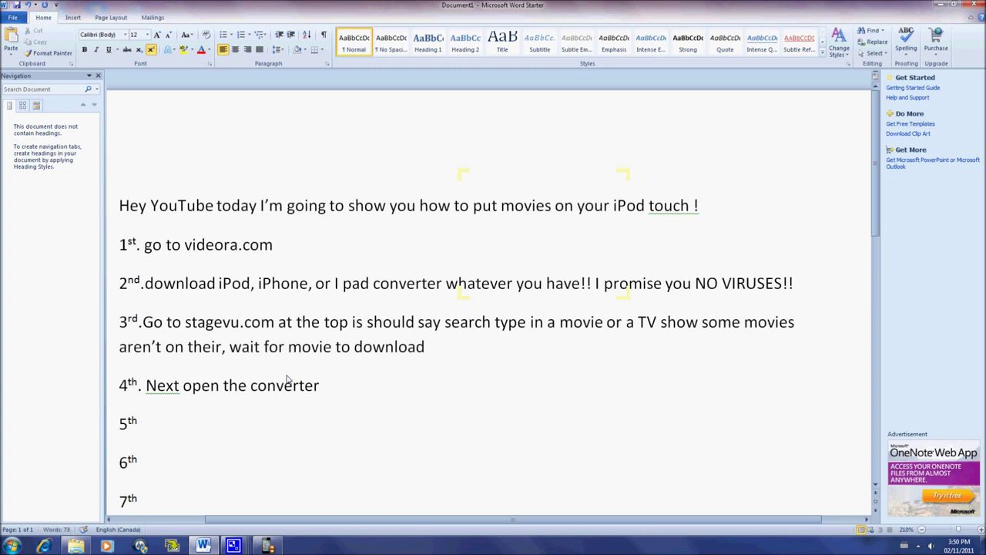
- Complete the fifth instruction in the Word document with "to where ever you saved the video"
text(to w)
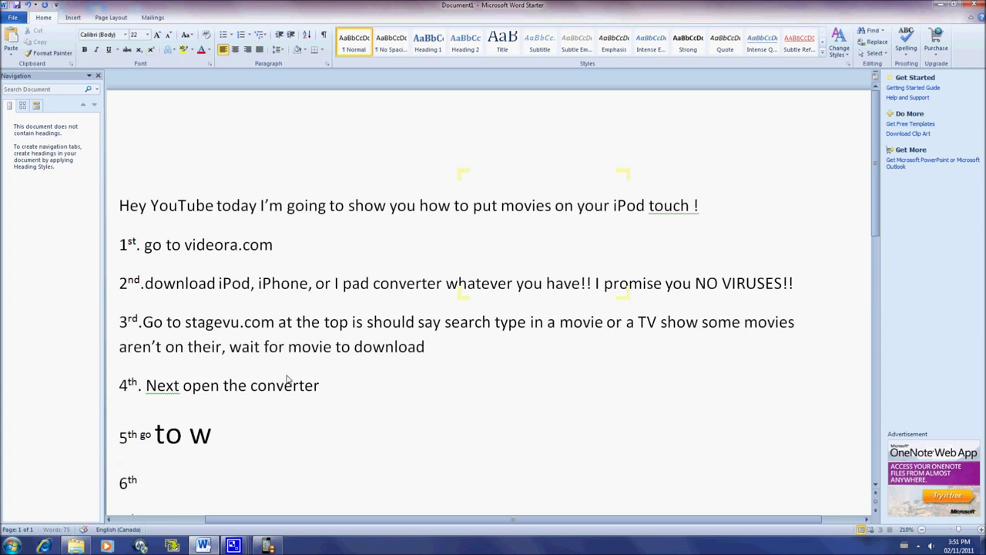
text(here ever)
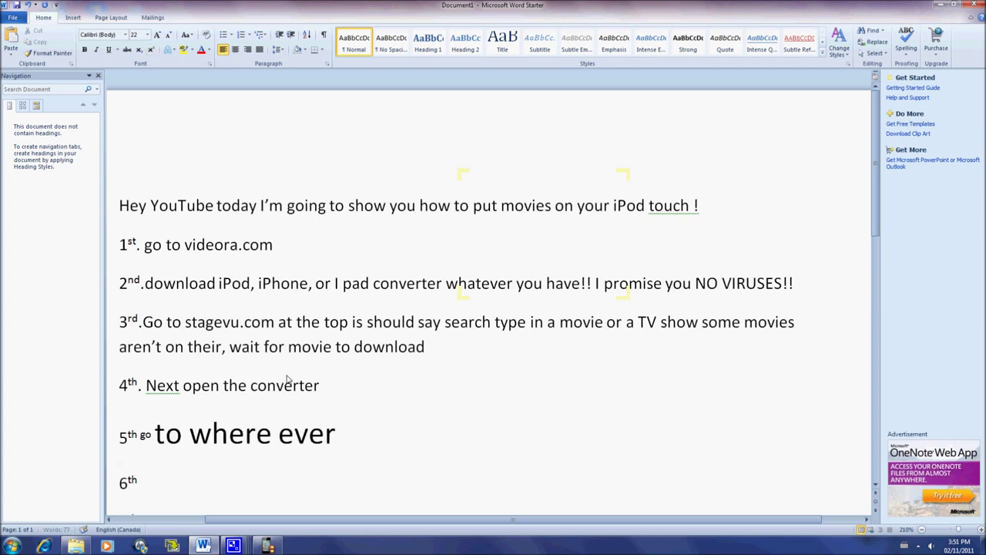
text( yt)
key(BackSpace)
key(BackSpace)
text(ou)
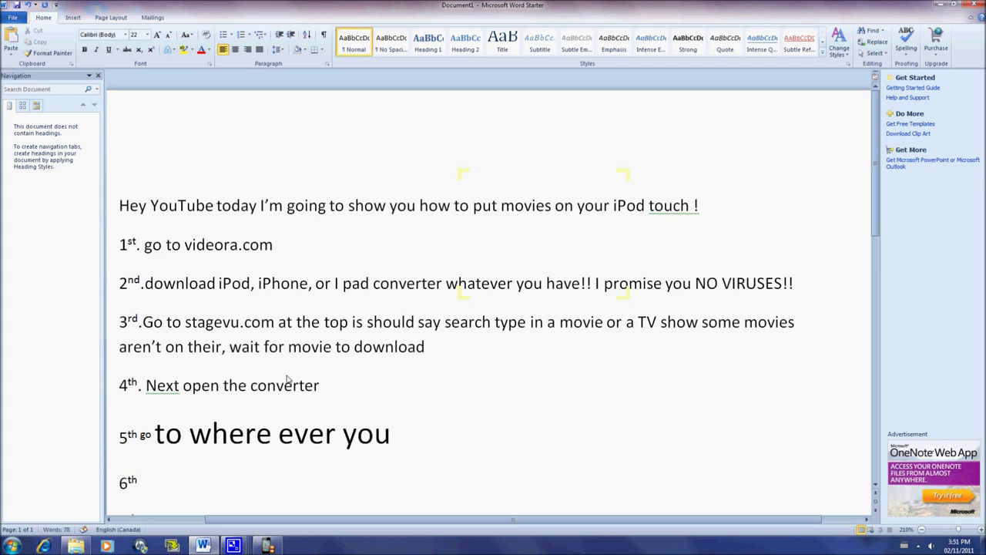
text( saved)
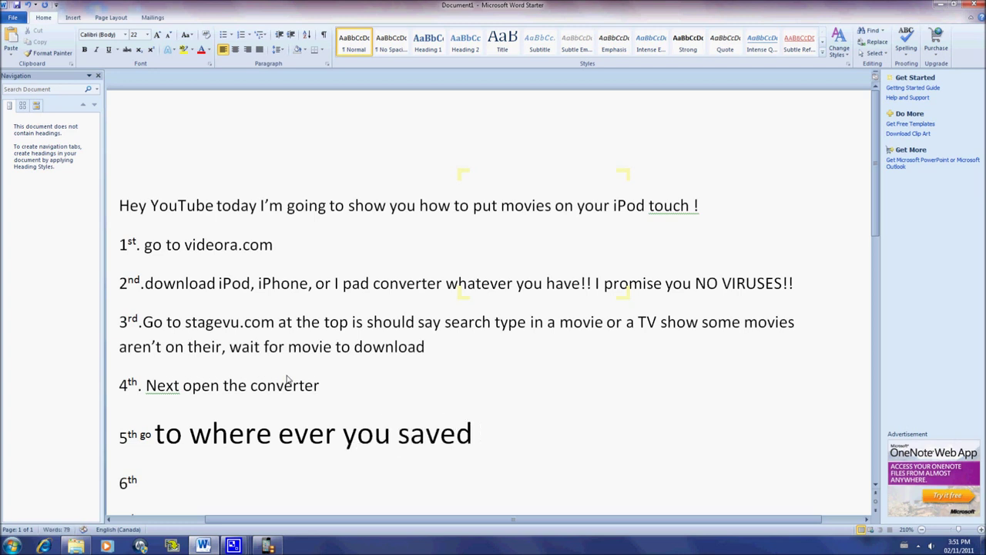
text( the video)
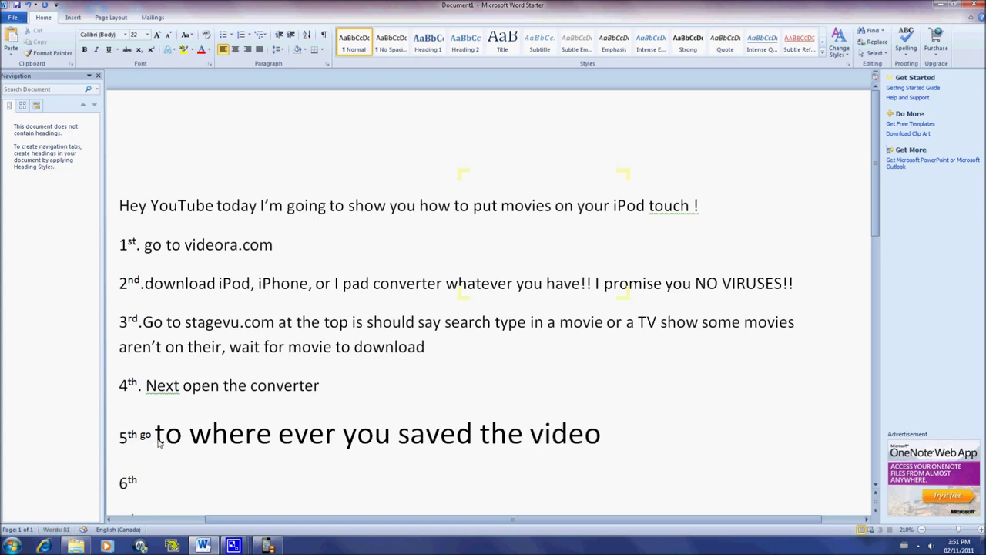
- Minimize Word, close the Videos library window, and load Trailer park boys 1 as the file to convert in Videora
click(941, 4)
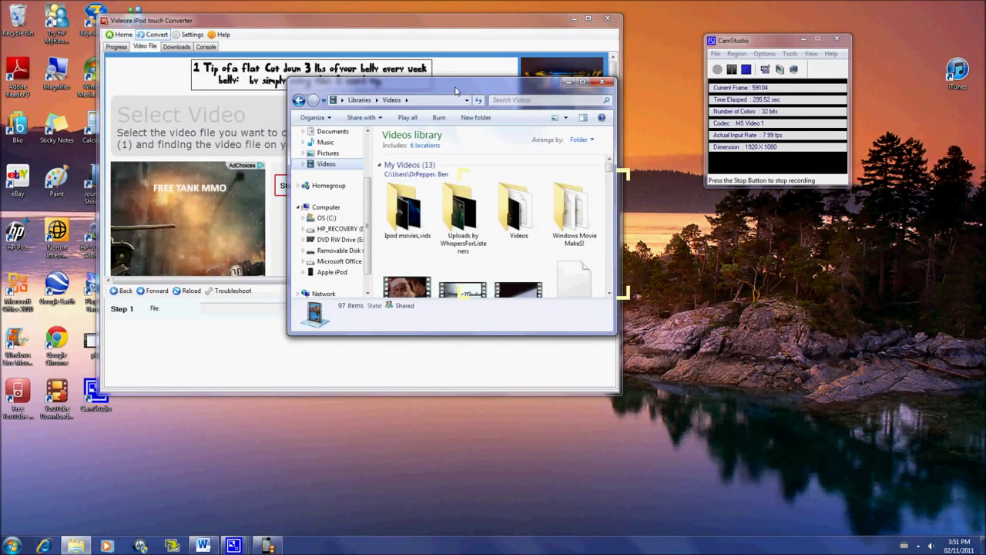
drag(453, 93, 838, 133)
click(979, 124)
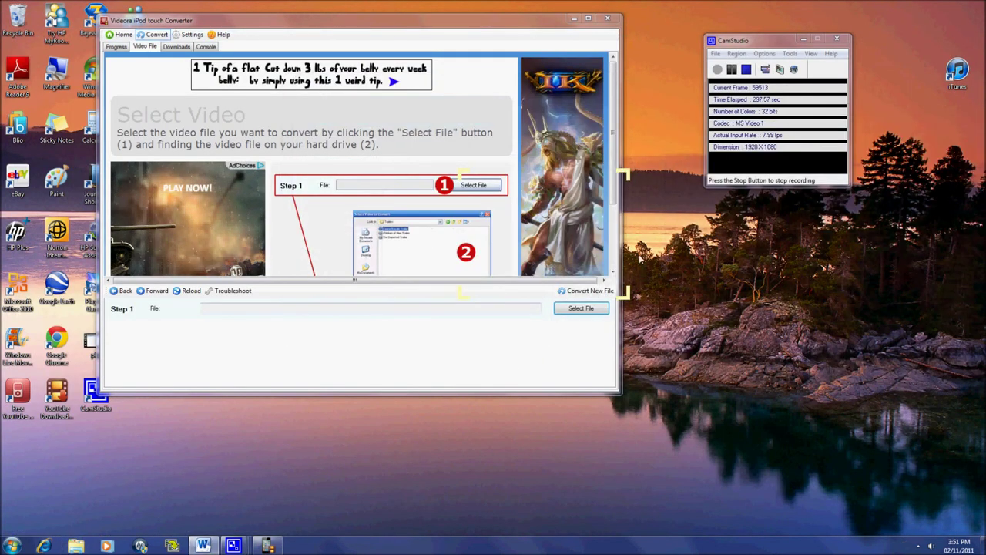
click(594, 309)
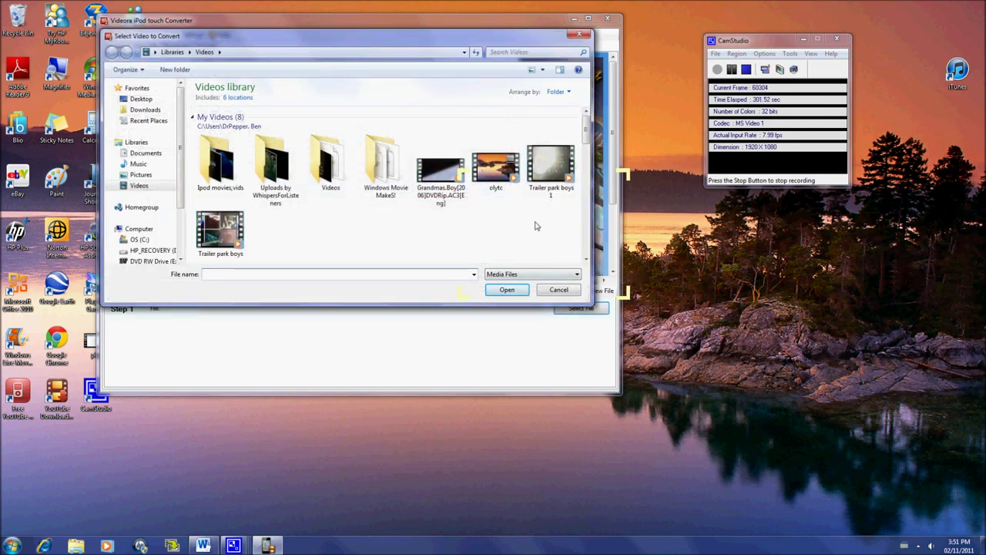
click(551, 176)
double_click(551, 176)
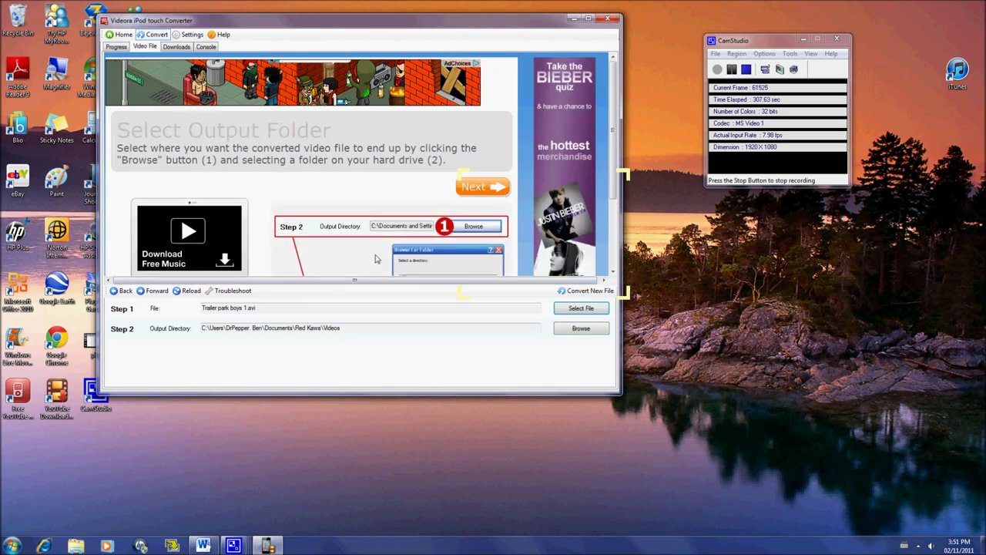
- Accept the default output directory, title and video settings, and start converting Trailer park boys 1
click(479, 191)
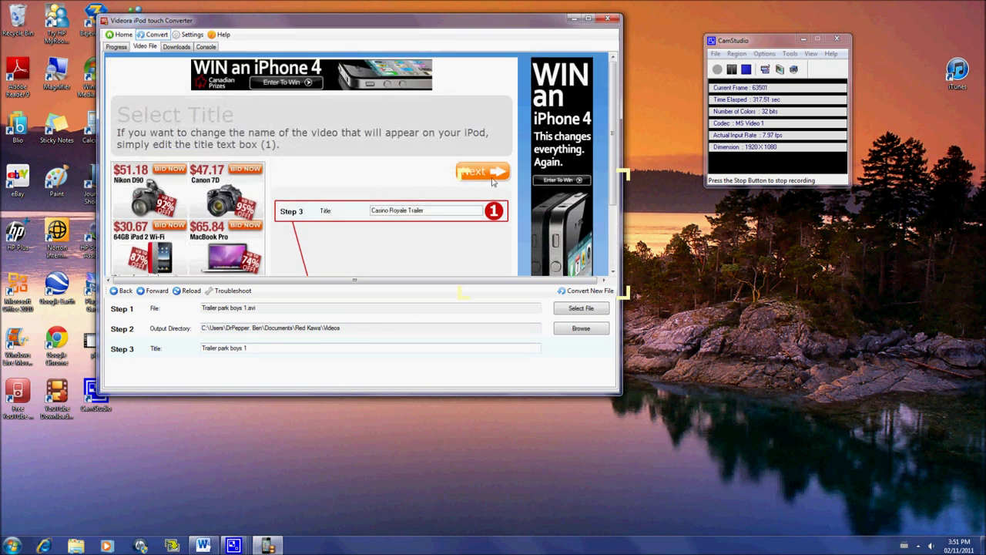
click(465, 180)
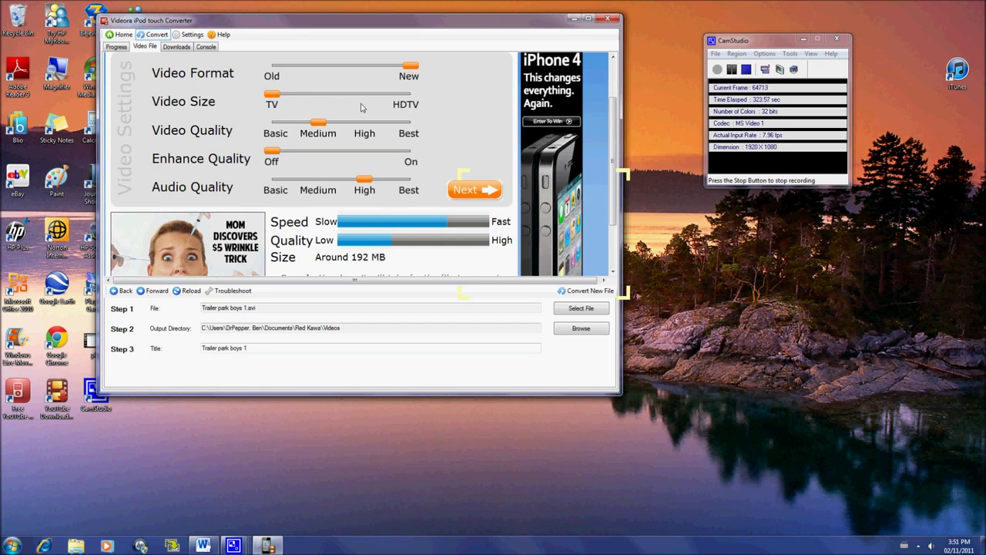
click(473, 191)
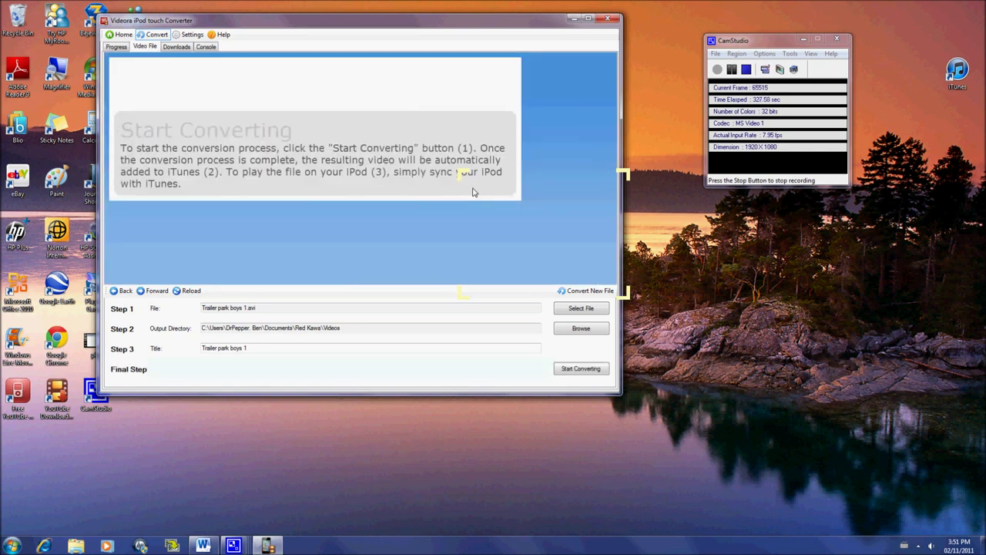
scroll(462, 222, down, 1)
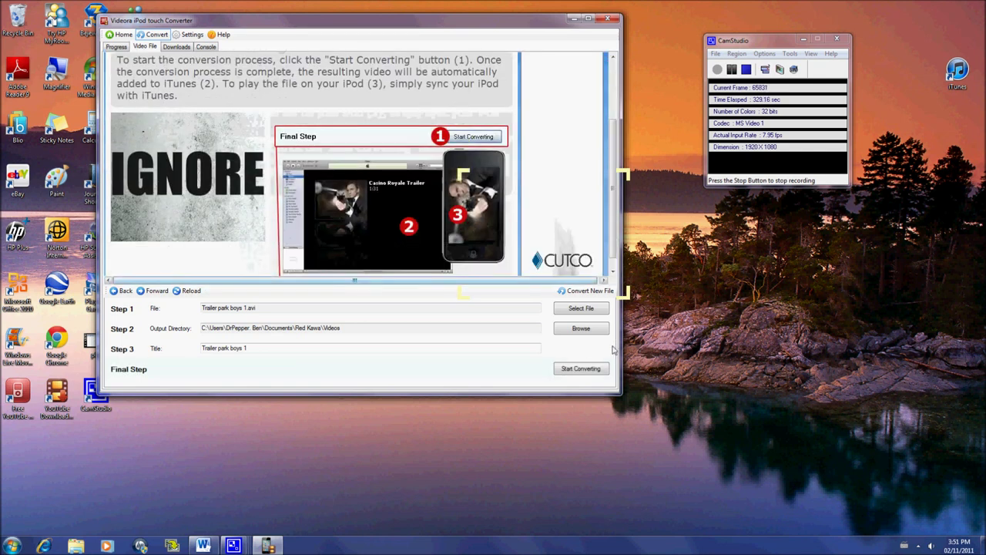
click(580, 369)
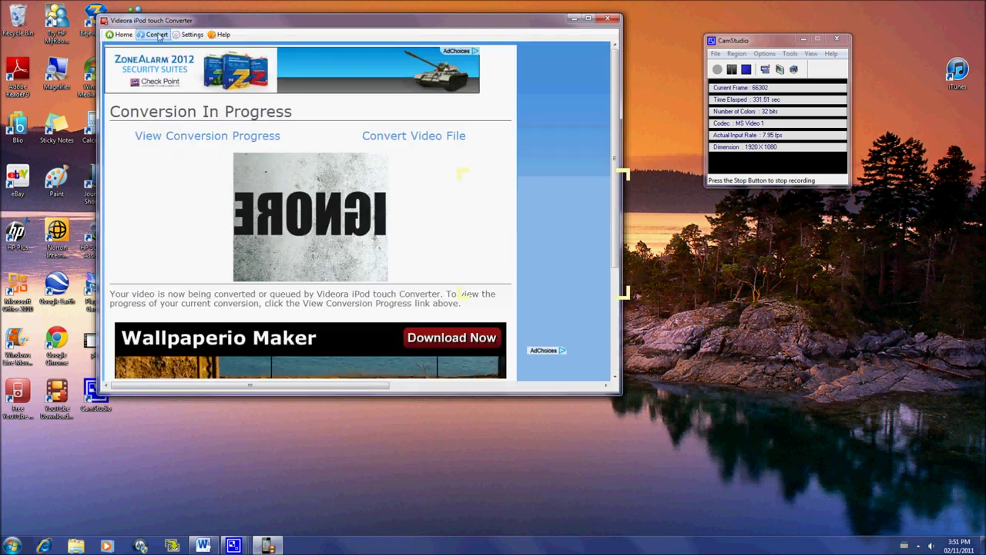
- Check the conversion progress, close the converter, and decline the iTunes default player change
click(154, 35)
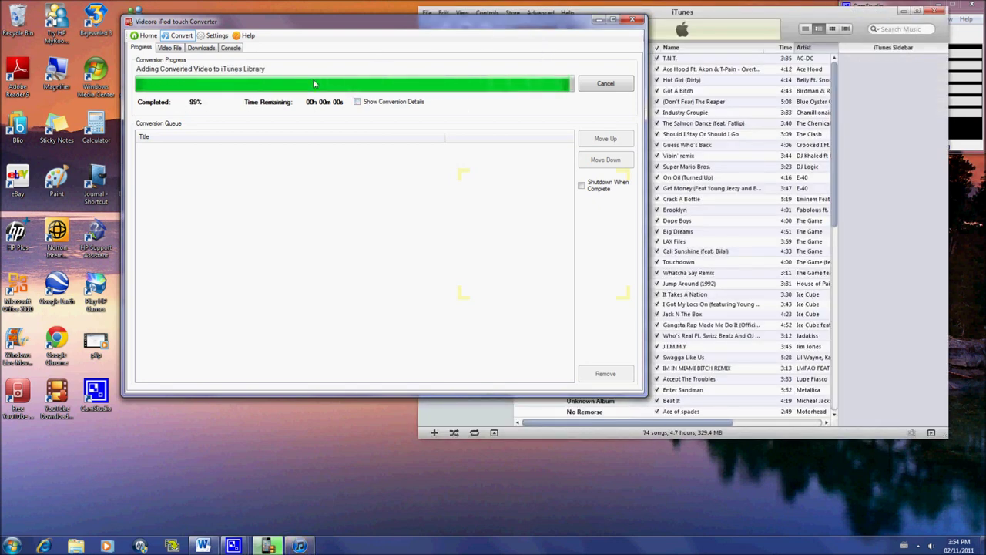
click(633, 20)
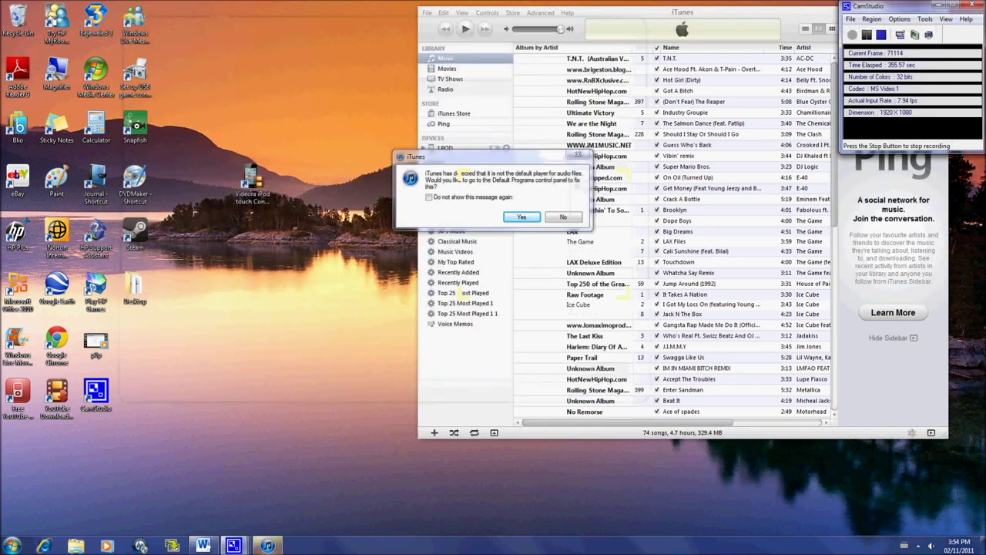
click(563, 216)
- Add "It should automaticly add to itunes!!" to the sixth instruction in the Word document
click(202, 546)
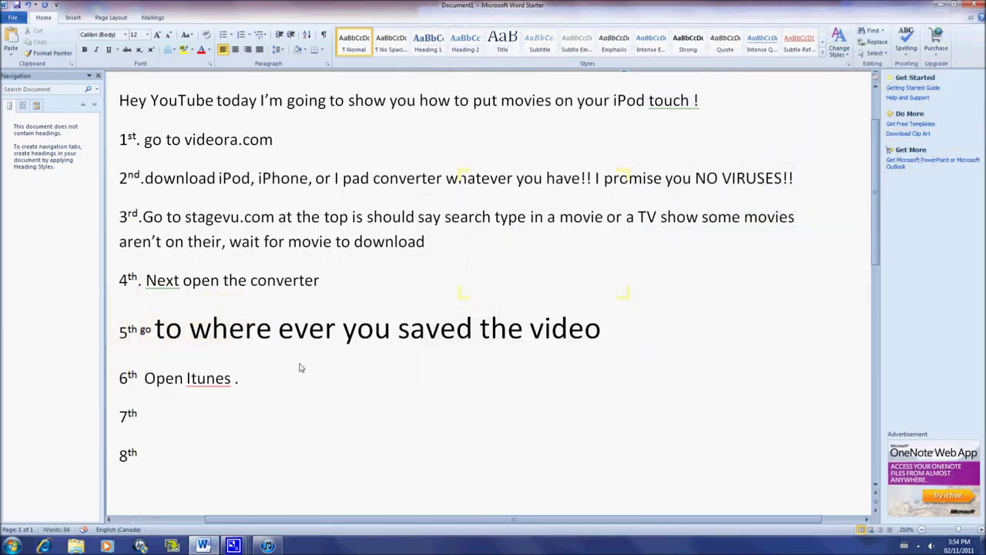
text(It should automati)
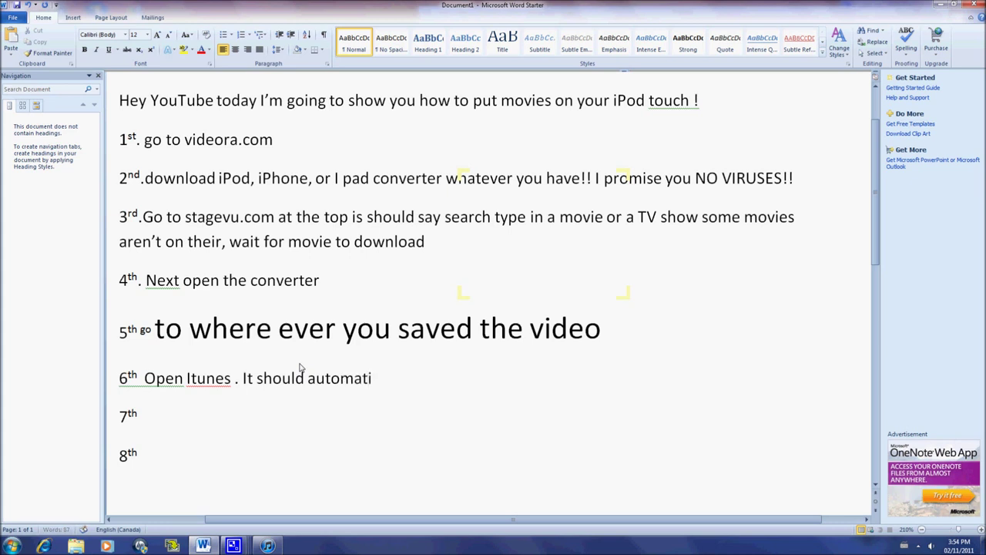
text(cly add to i)
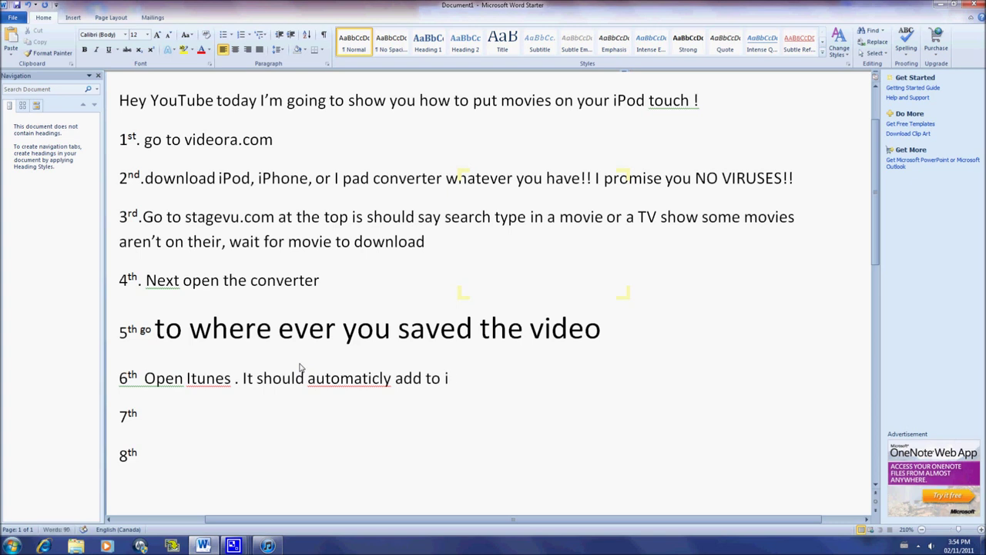
text(tunes!!)
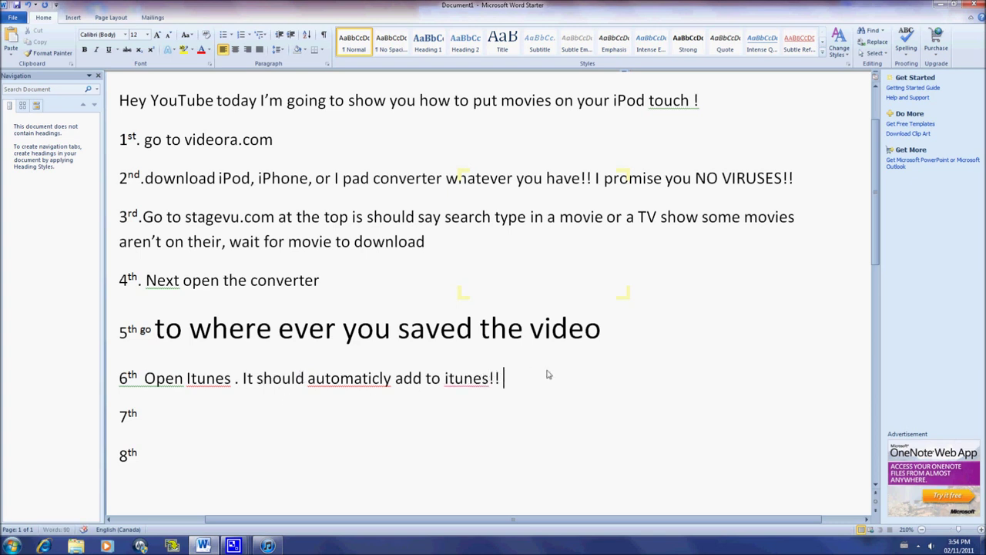
- Switch to iTunes, reposition its window, and find Trailer park boys 1 in the Movies library
click(965, 4)
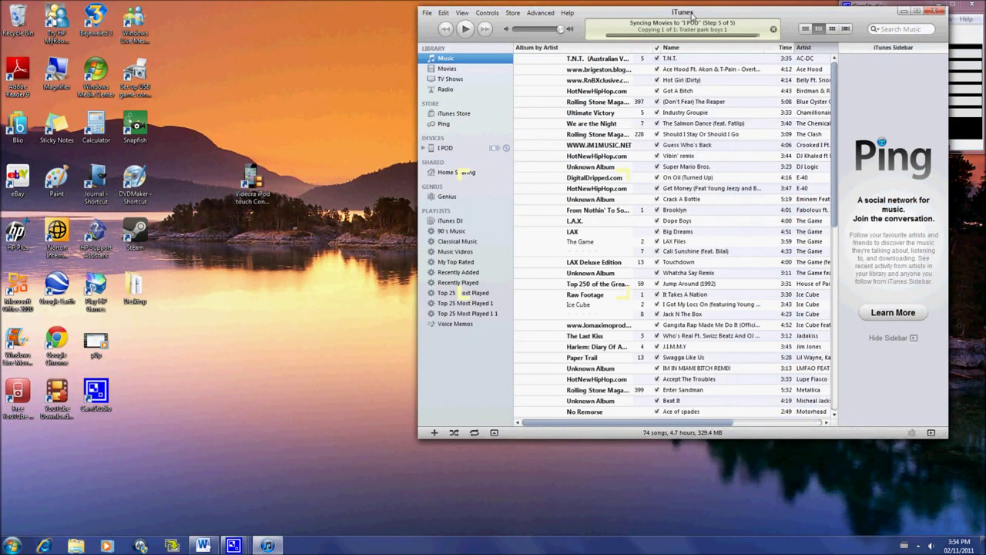
drag(703, 13, 465, 54)
click(205, 188)
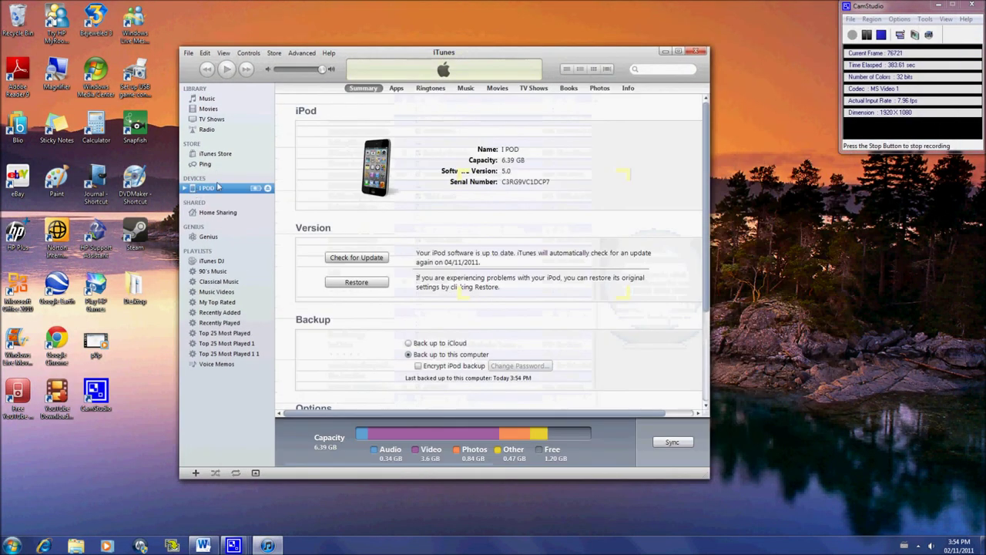
click(207, 99)
click(208, 108)
click(207, 100)
click(208, 108)
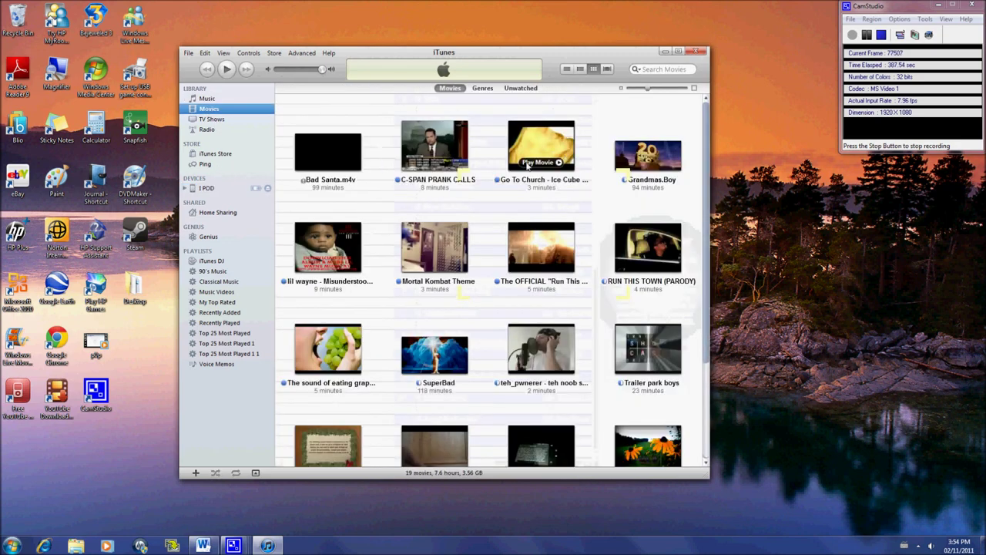
drag(703, 168, 703, 271)
mouse_move(327, 327)
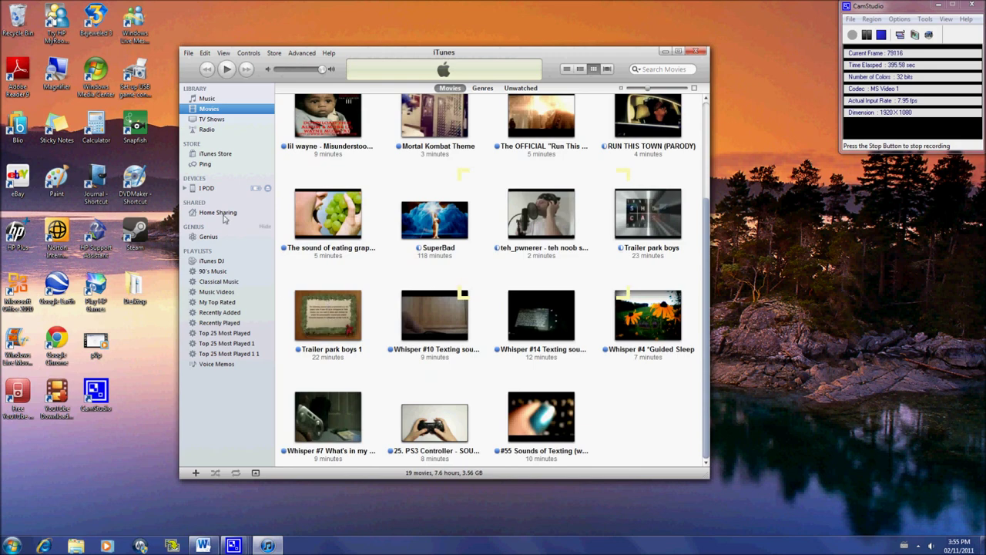
- Sync the connected iPod from its summary page and close iTunes
click(201, 188)
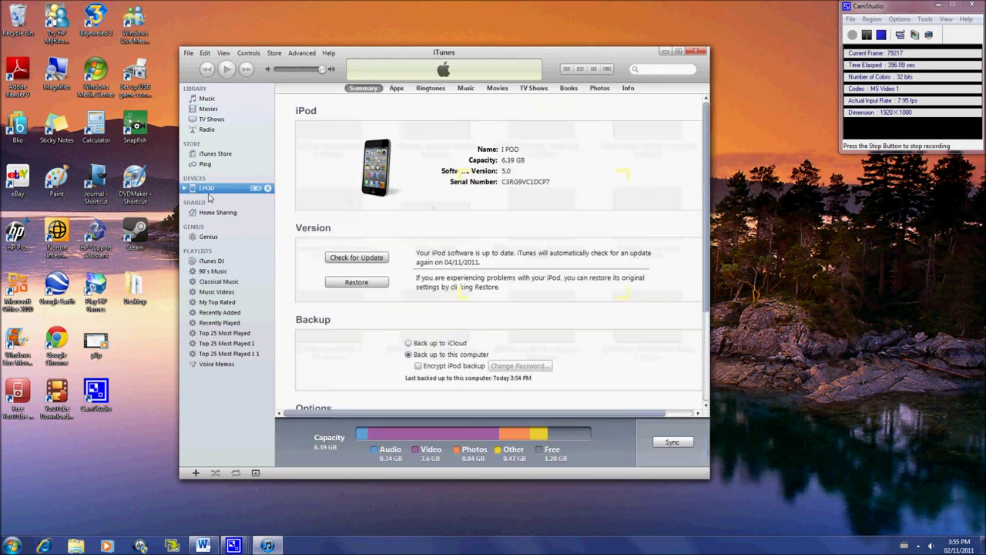
click(673, 443)
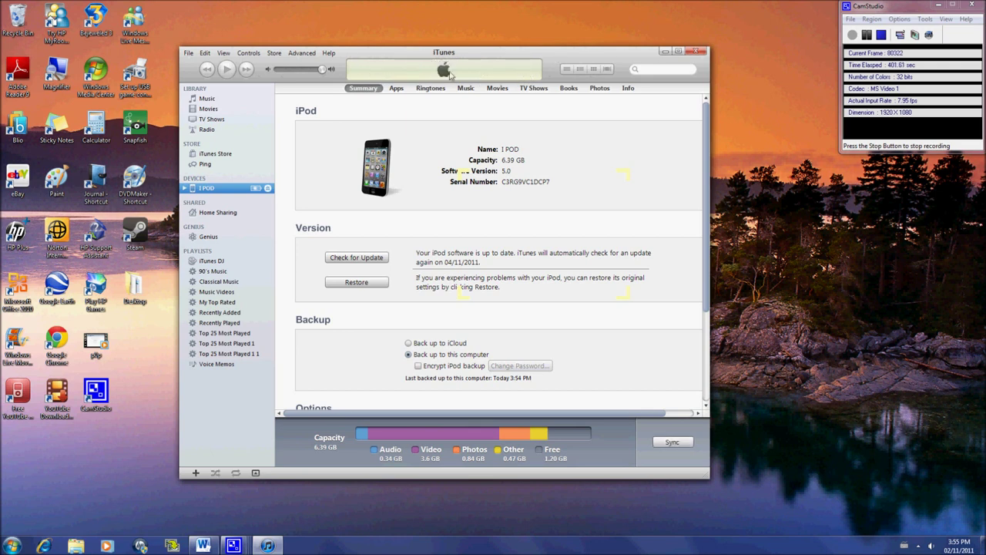
click(698, 53)
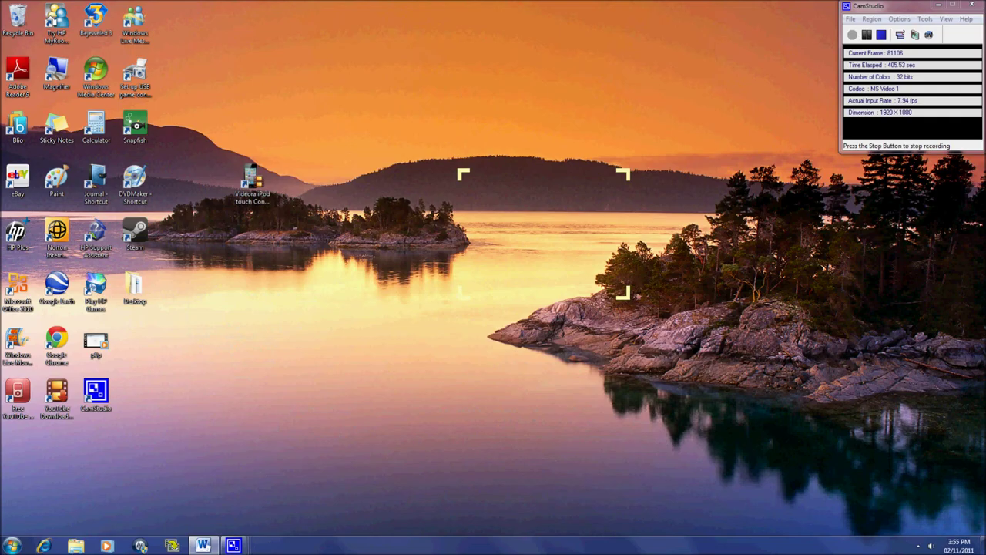
- Switch to the Word document and write "And there you have it" as the seventh instruction
click(203, 546)
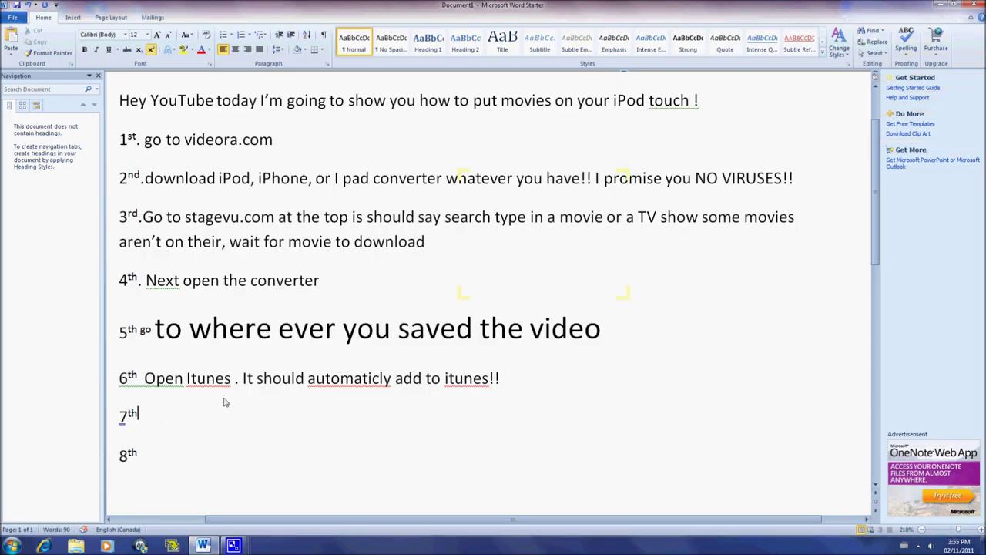
text(AD there)
drag(208, 412, 140, 416)
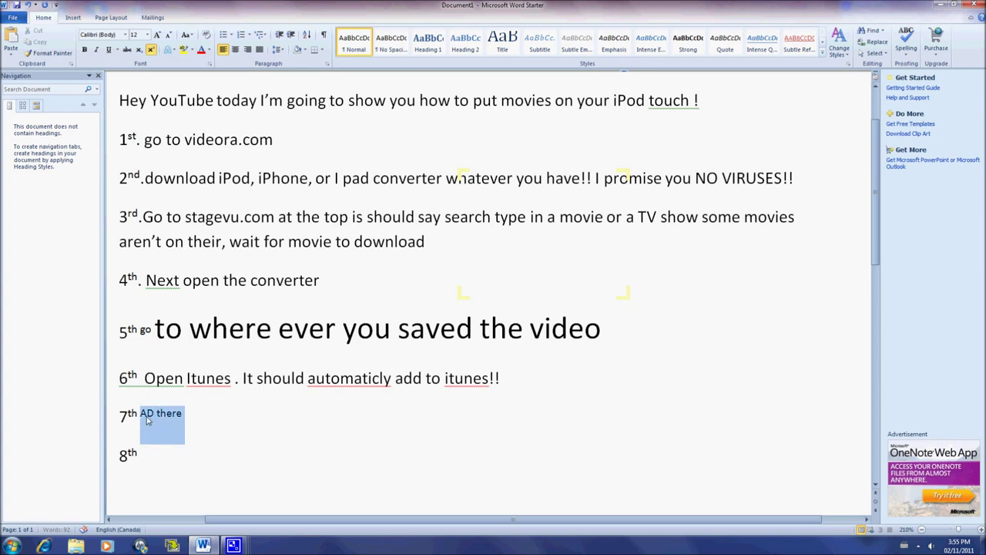
key(BackSpace)
text(And)
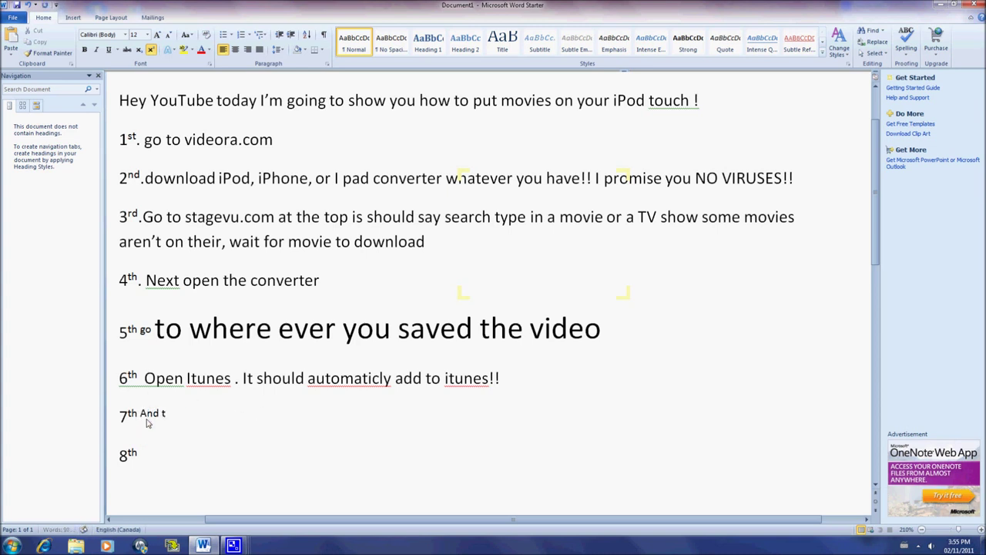
text( there you have it)
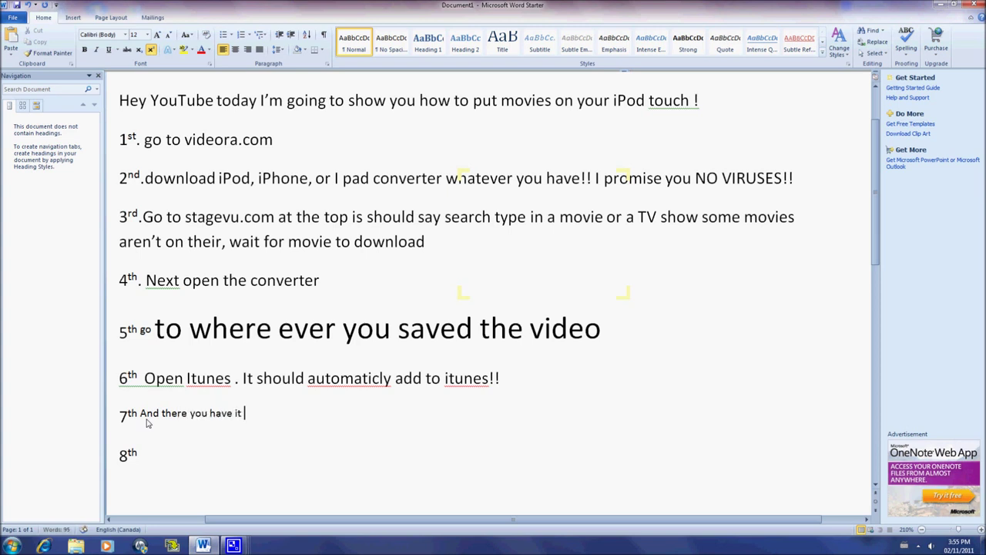
- Extend the seventh instruction with "Remember to rate comment and subscribe PLZZZZZ LOL"
text( Remember to rat)
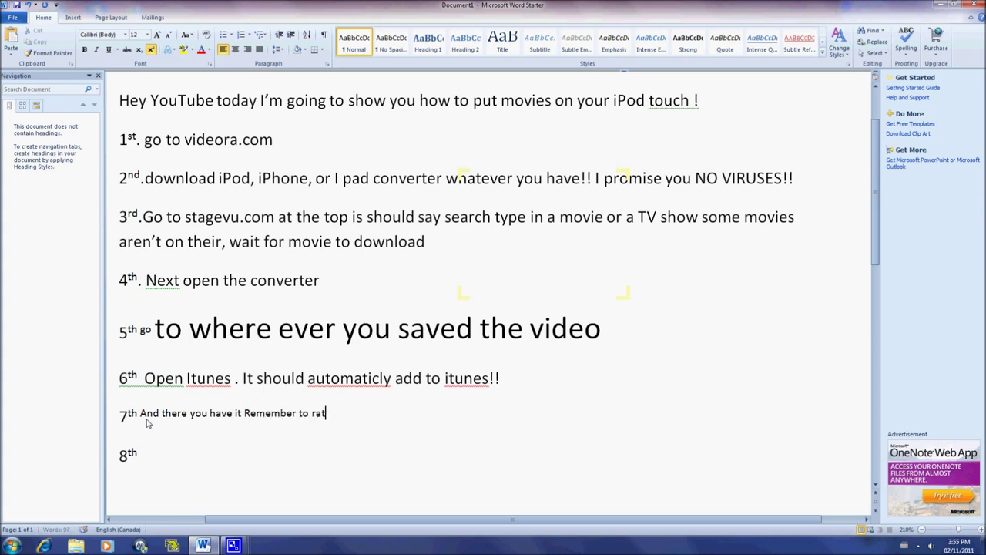
text(e comment and subscribe )
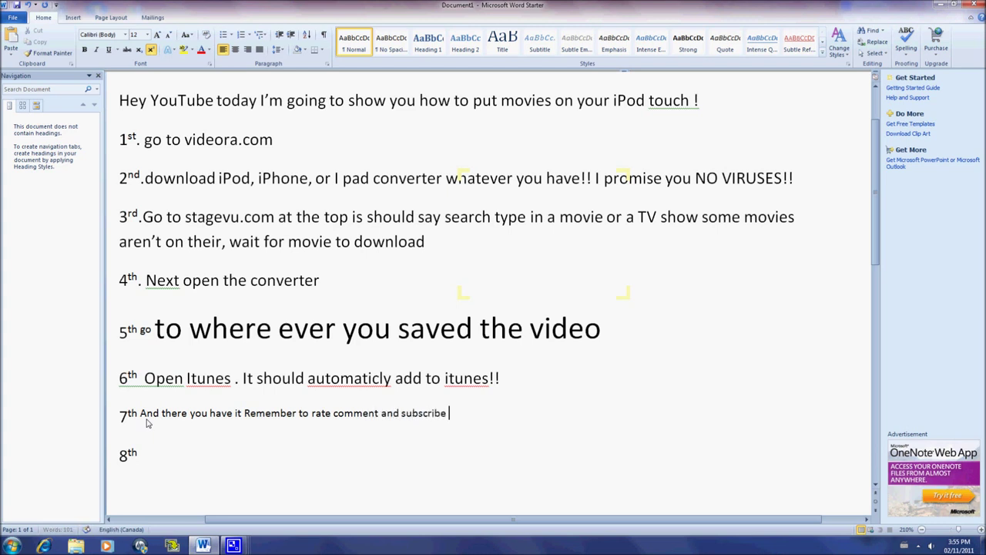
text(PLZZZZZ LOL)
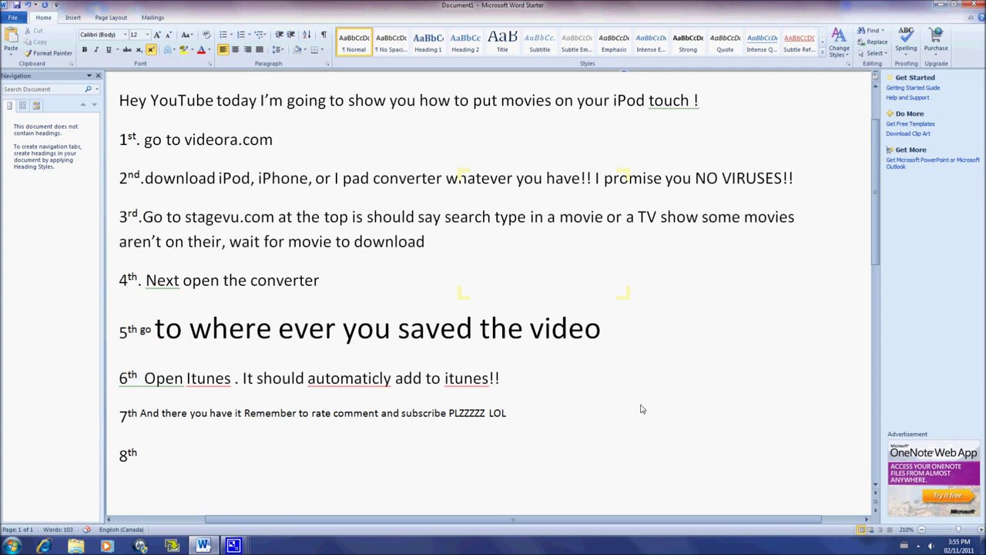
- Close the Word document without saving it and move the CamStudio window to the middle of the desktop
click(969, 4)
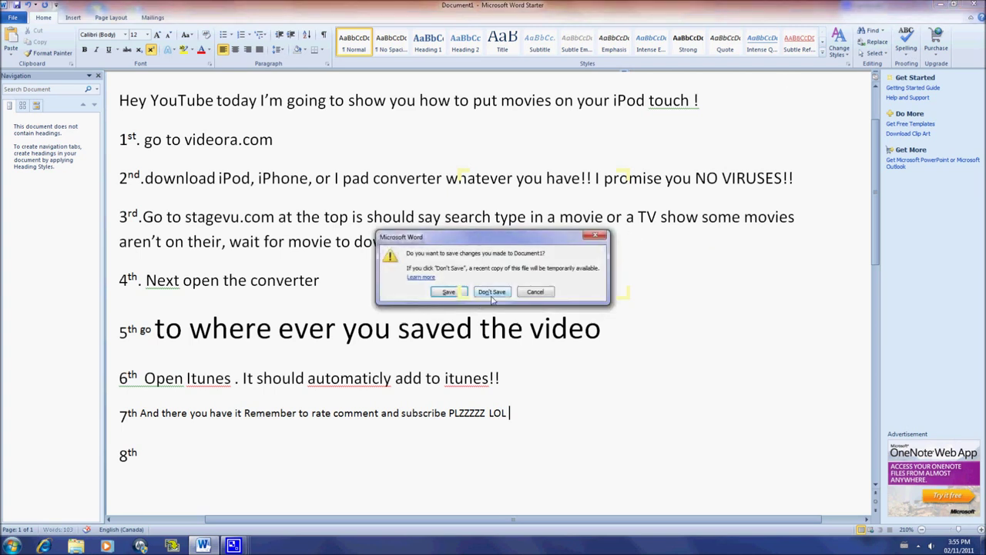
click(492, 292)
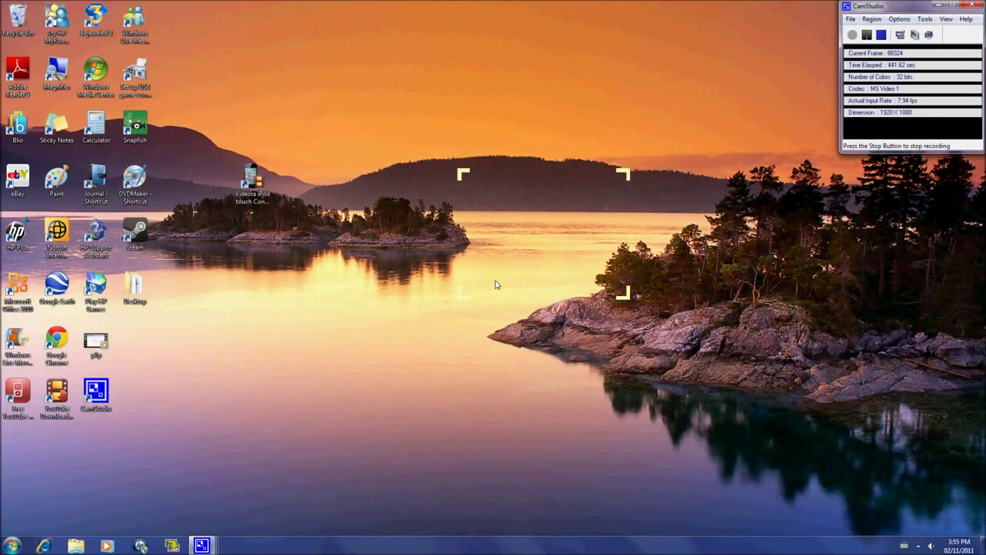
drag(896, 6, 522, 170)
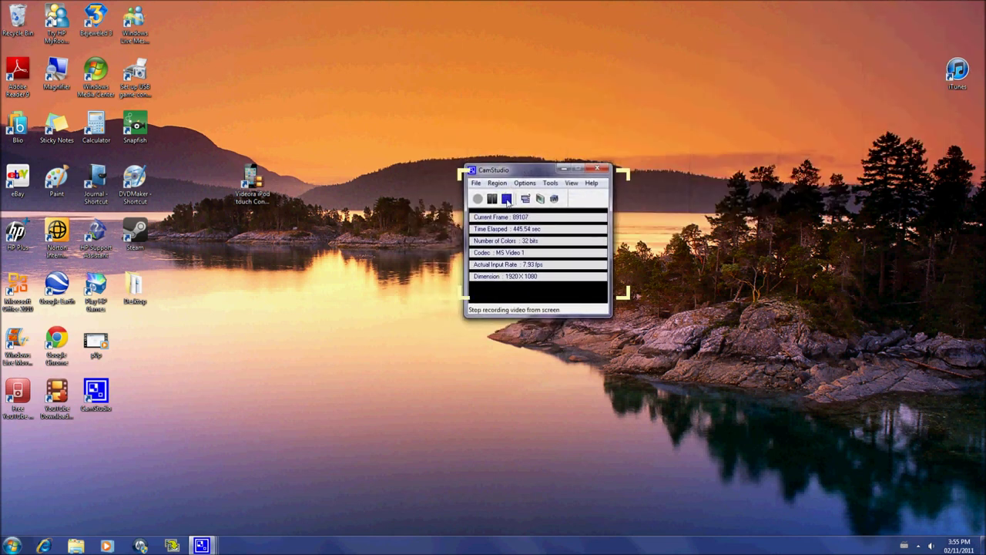